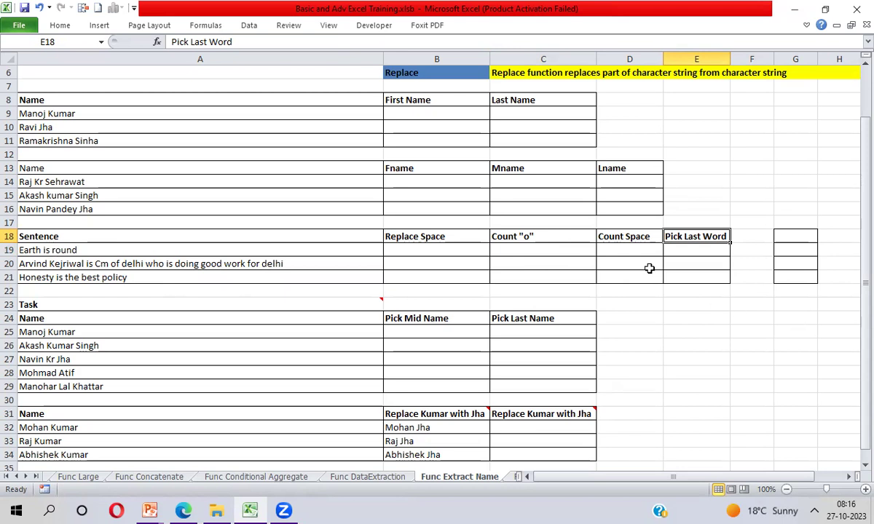
- Enter the heading "Place * on Last Space" in F18 and autofit the column width to it
click(745, 236)
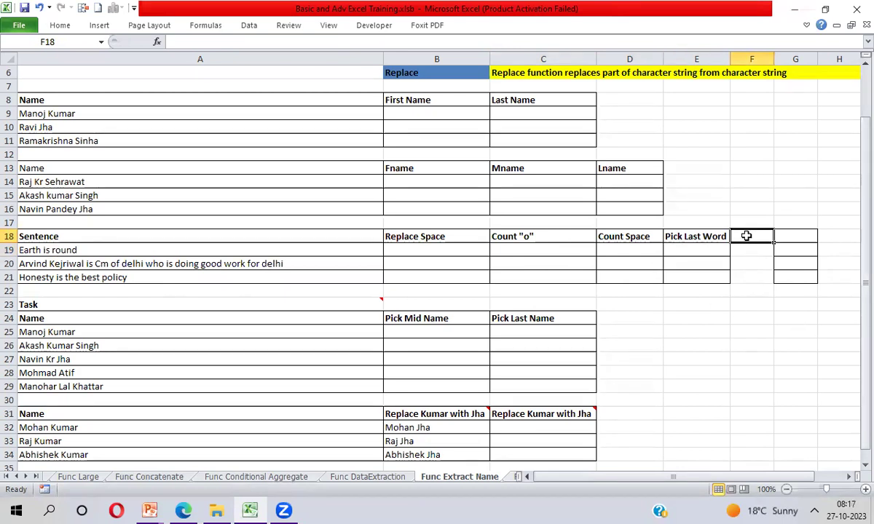
text(Plac)
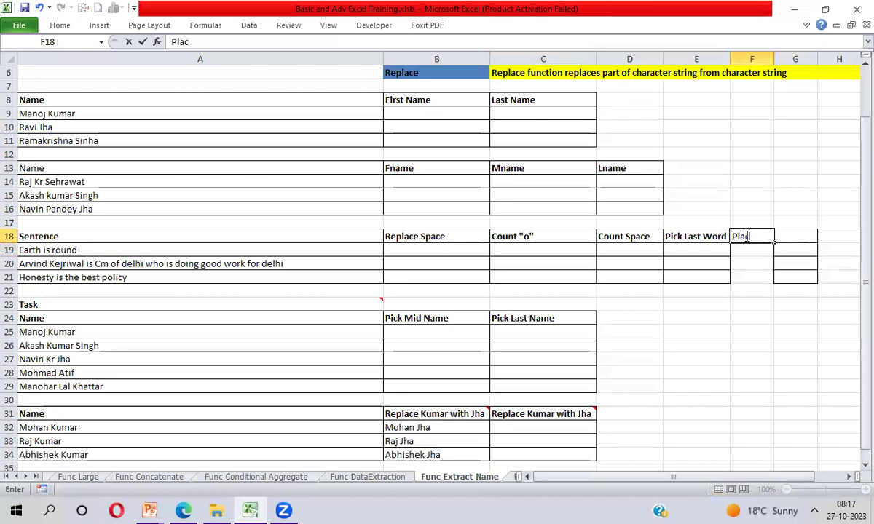
text(e * on Last)
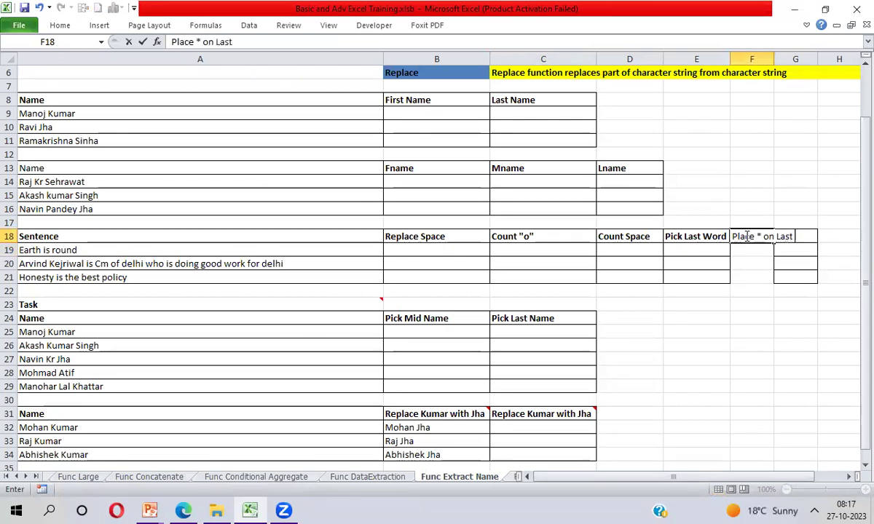
text( Space)
key(Return)
click(746, 236)
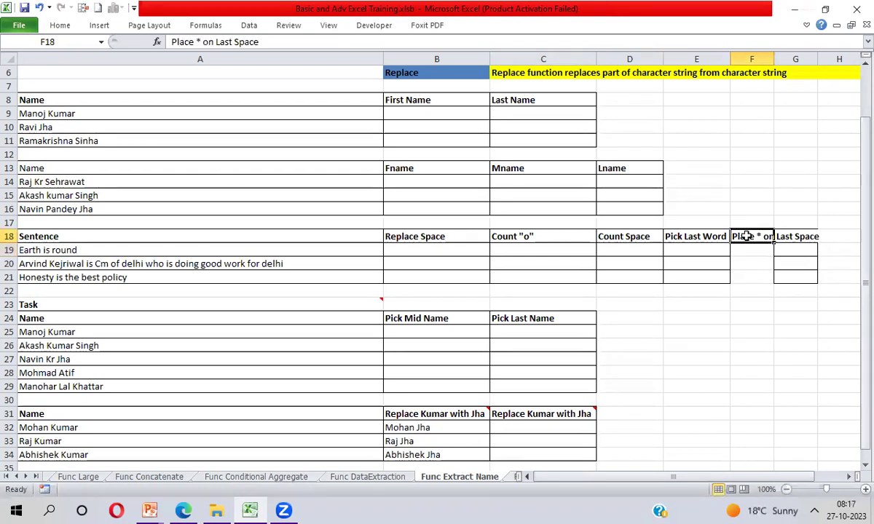
key(alt+h)
key(o)
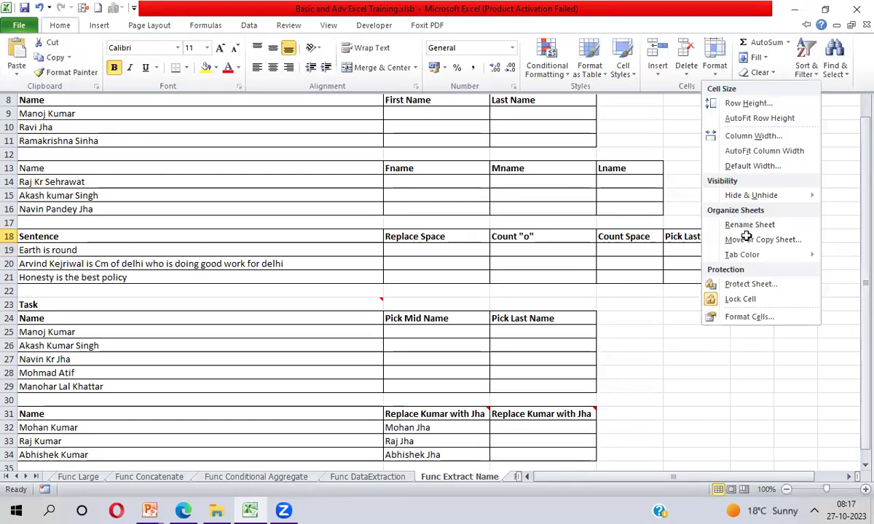
key(i)
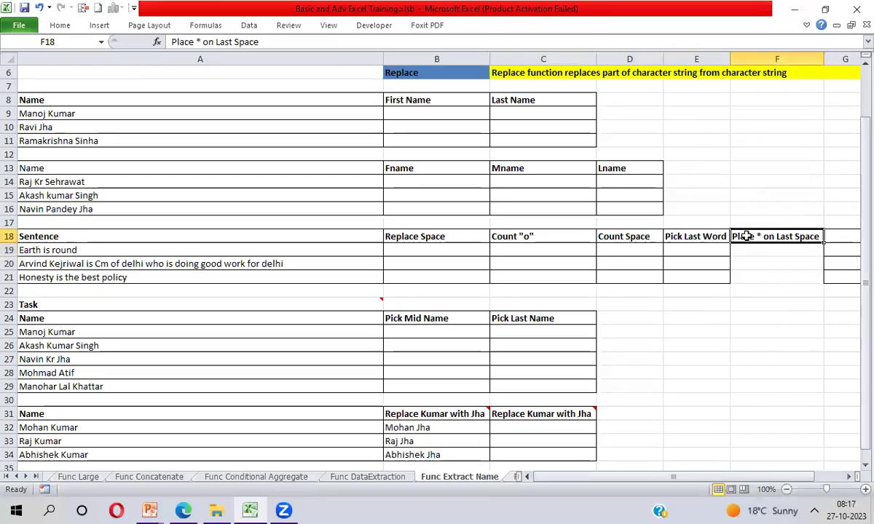
- Copy only the cell formatting from E19:E21 to F19:F21
key(Down)
key(Left)
key(shift+Down)
key(shift+Down)
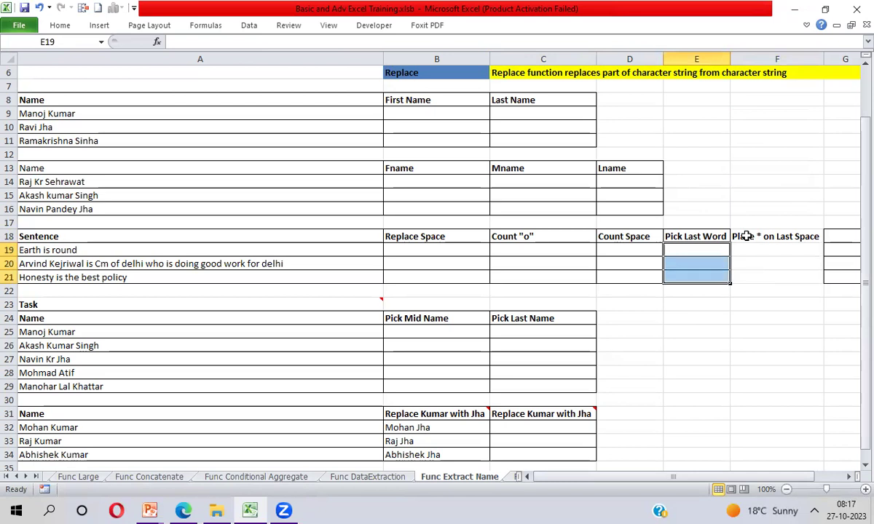
key(ctrl+c)
key(ctrl+Right)
key(ctrl+Left)
key(Right)
key(Right)
key(Right)
key(Right)
key(Right)
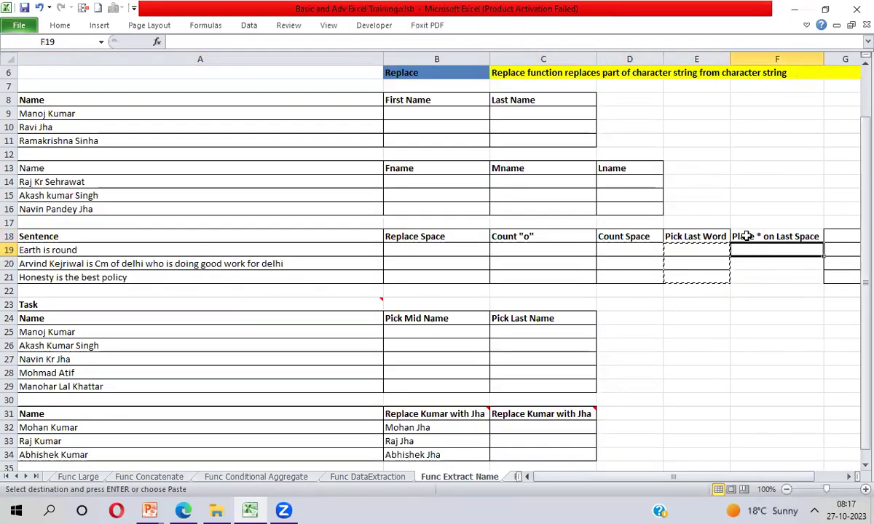
key(ctrl+alt+v)
key(t)
key(Return)
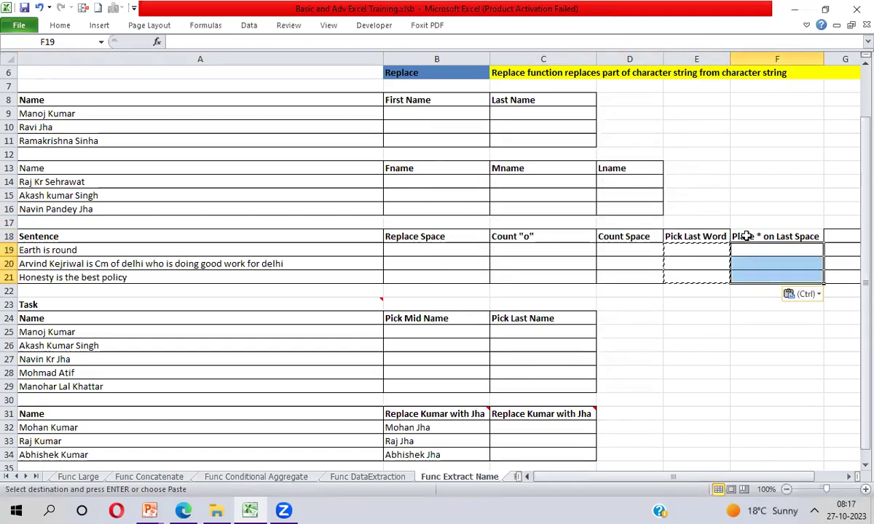
key(Escape)
- Enter =SUBSTITUTE(A19," ","*") in F19 to replace every space in the sentence with an asterisk
key(Down)
key(Up)
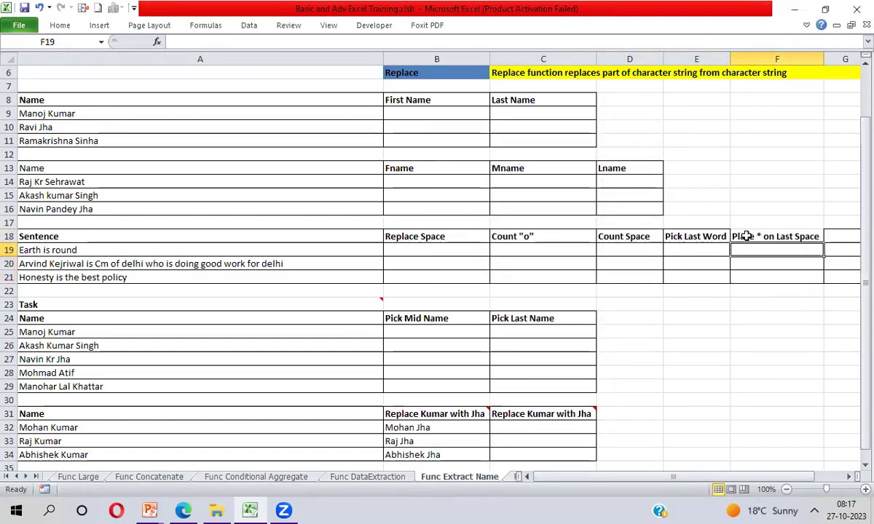
text(=su)
key(Tab)
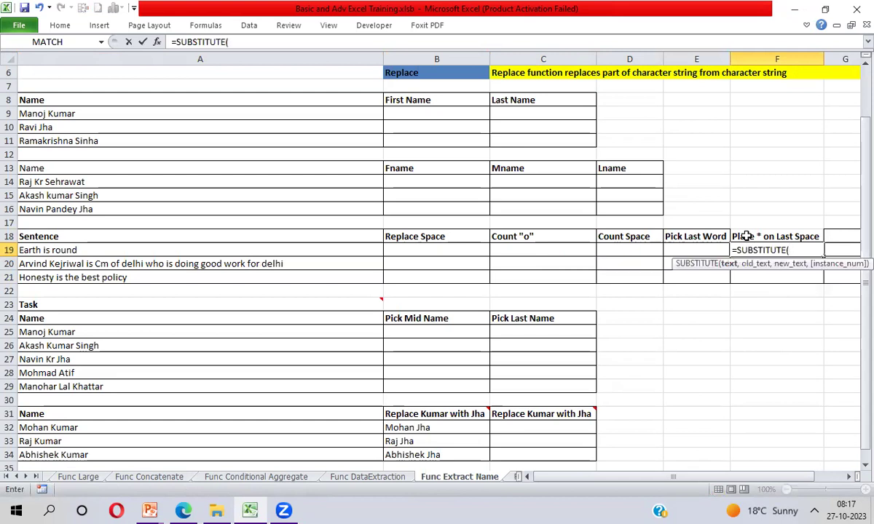
key(Left)
key(Left)
key(Left)
key(Left)
key(Left)
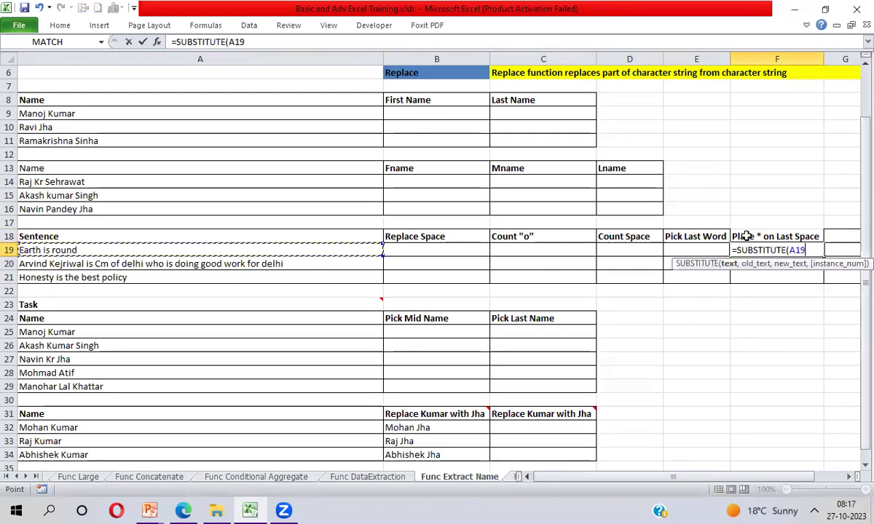
text(,)
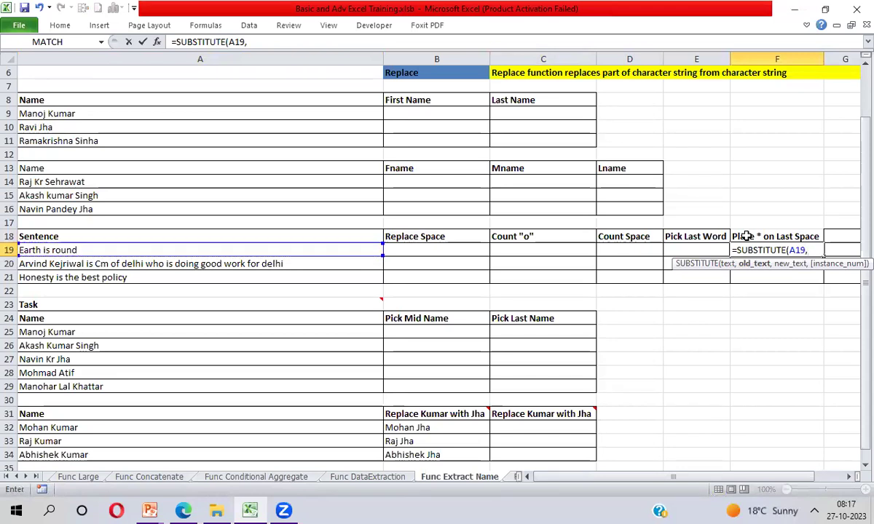
text(" ")
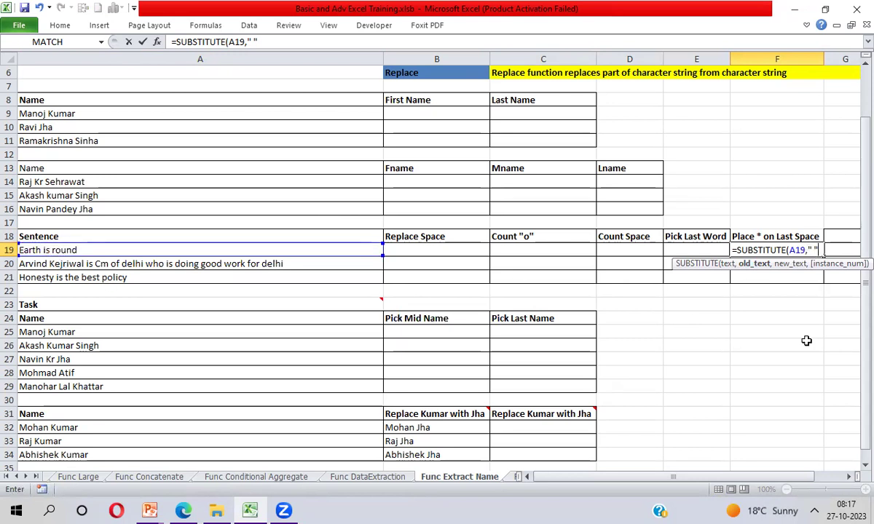
text(,"*)
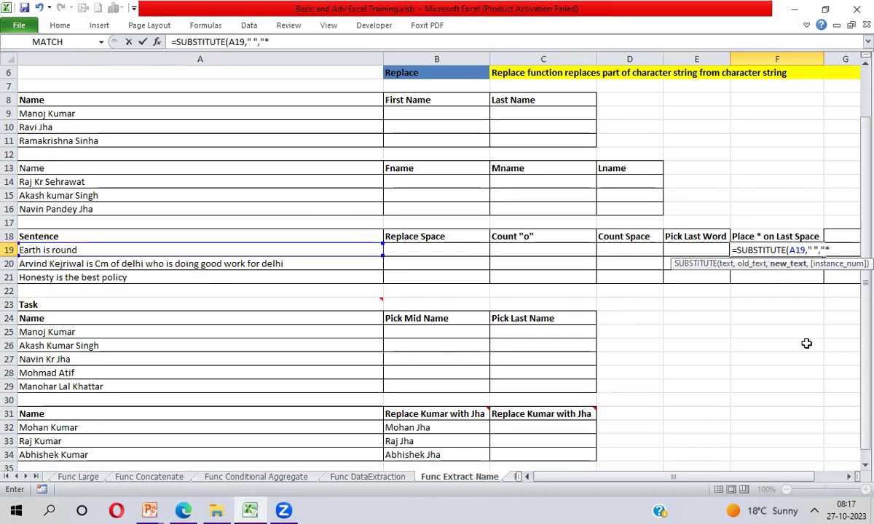
text(")
drag(791, 250, 835, 250)
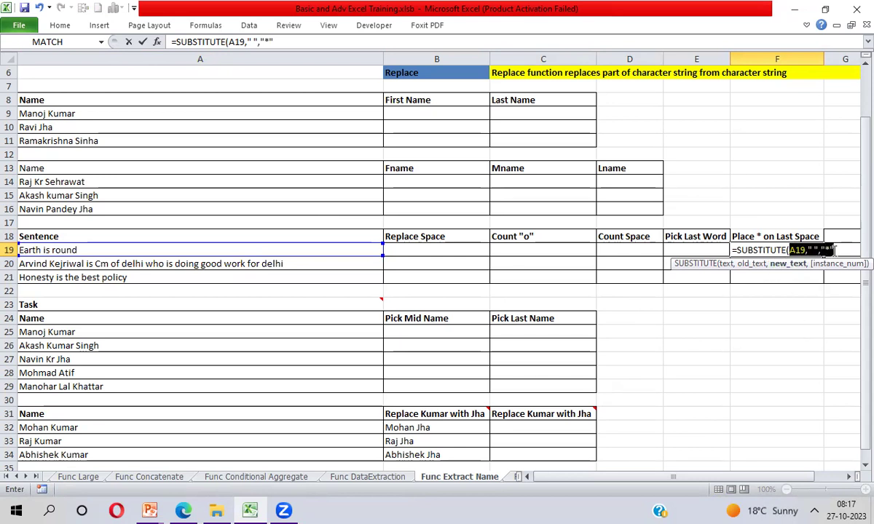
click(835, 249)
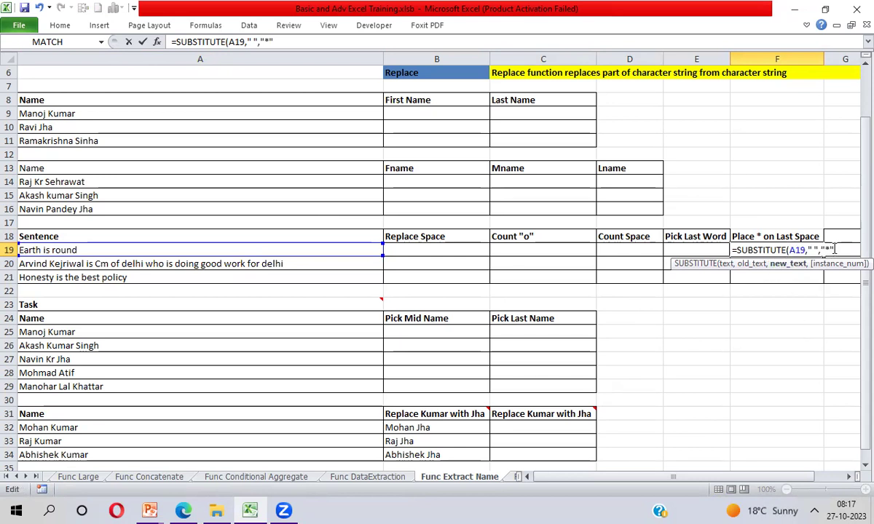
key(Return)
key(Up)
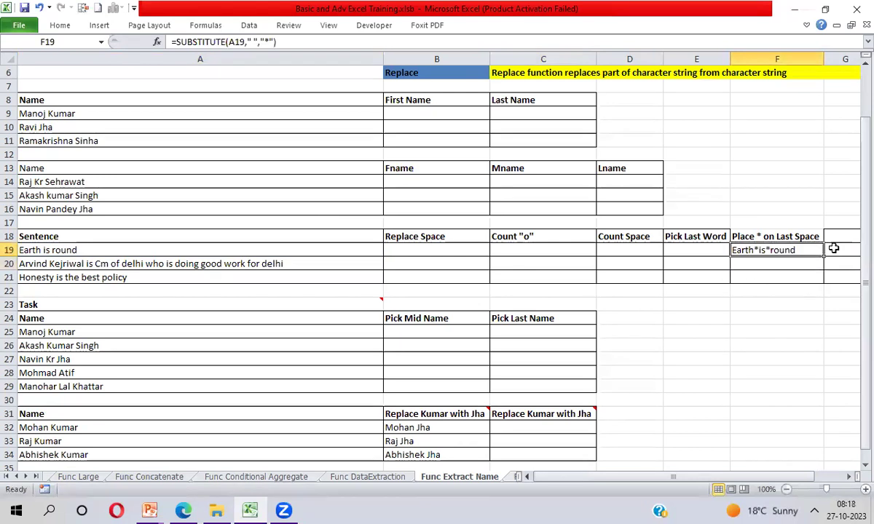
- Fill the SUBSTITUTE formula from F19 down through F21
key(shift+Down)
key(shift+Down)
key(shift+Down)
key(shift+Up)
key(ctrl+d)
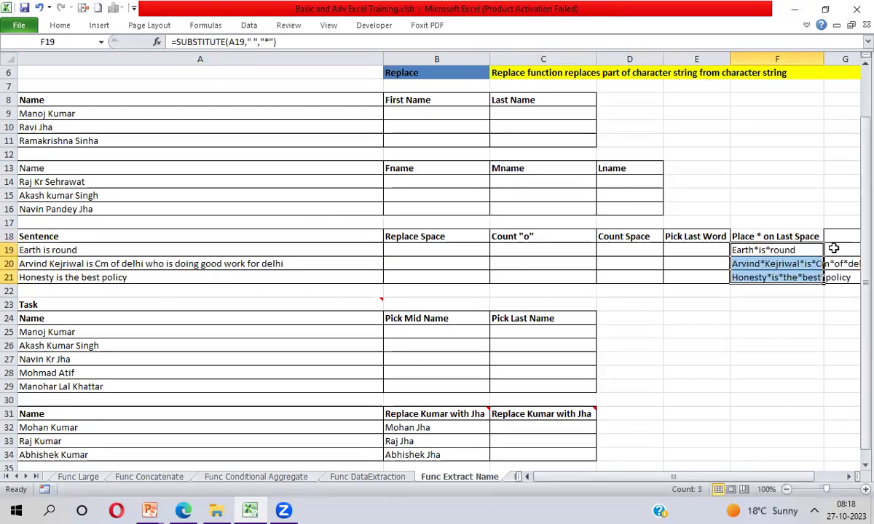
- Examine the results in F19:F21 and compare them with the original sentence in A19
key(Up)
key(Down)
key(Right)
key(Right)
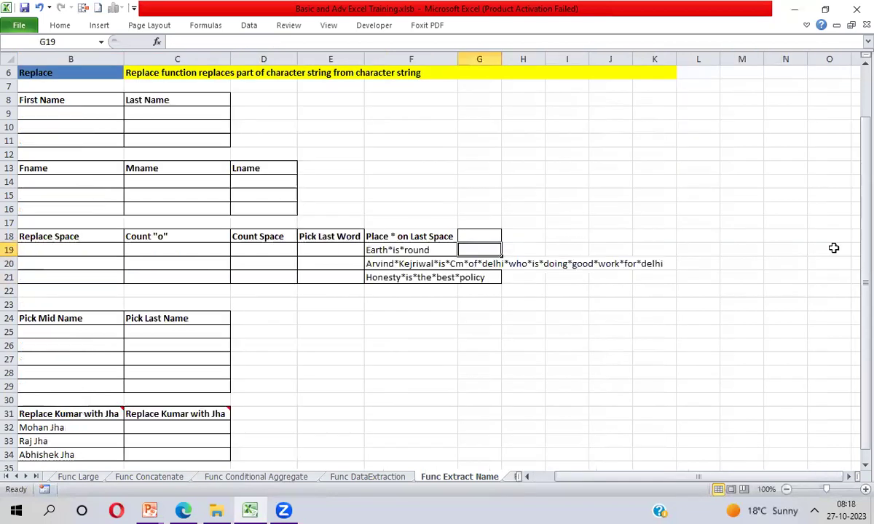
key(Left)
key(Left)
key(Left)
key(Right)
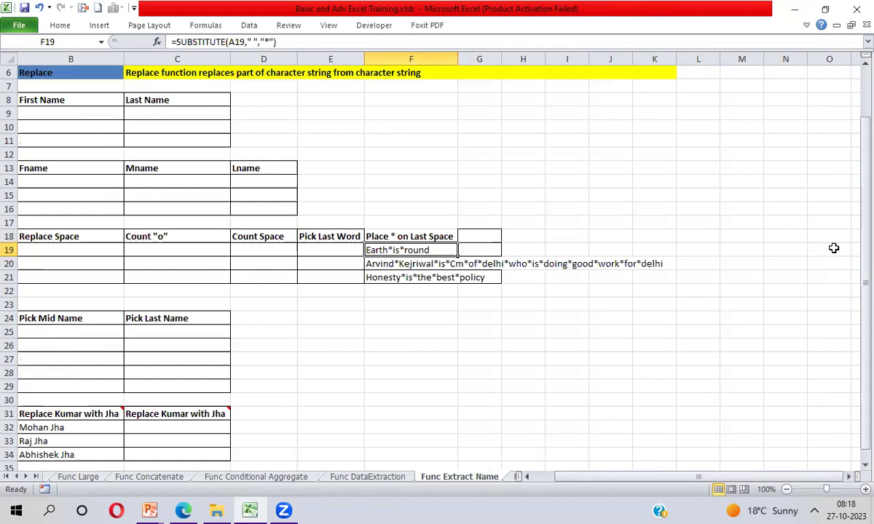
key(Left)
key(Left)
key(Left)
key(Left)
key(Left)
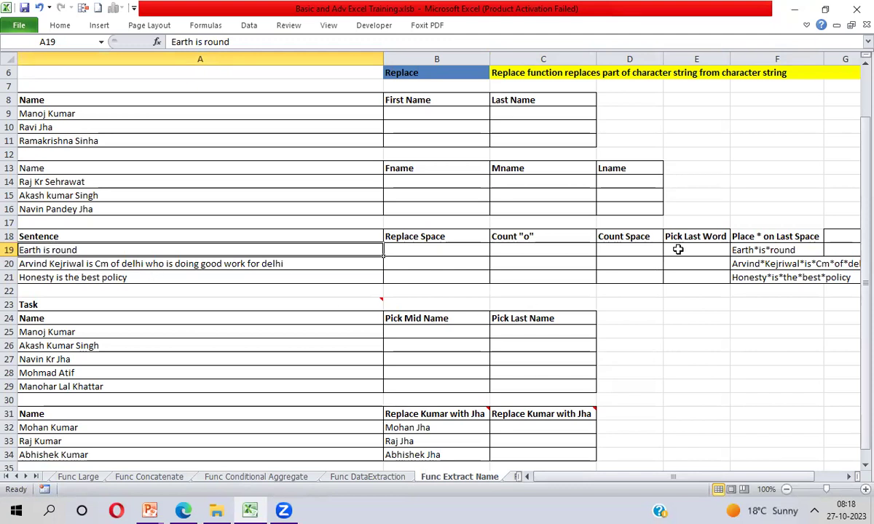
- Enter =LEN(A19)-LEN(SUBSTITUTE(A19," ","")) in D19 to count the spaces in the first sentence
click(677, 250)
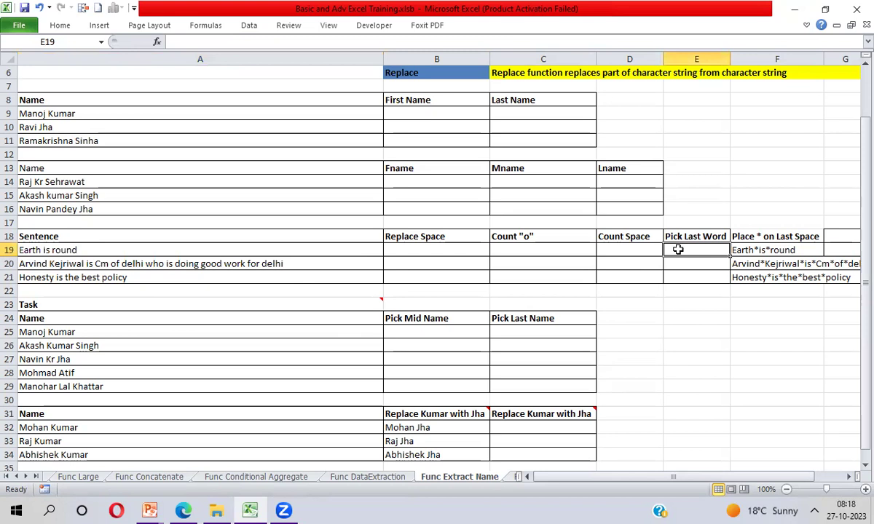
key(Left)
text(=)
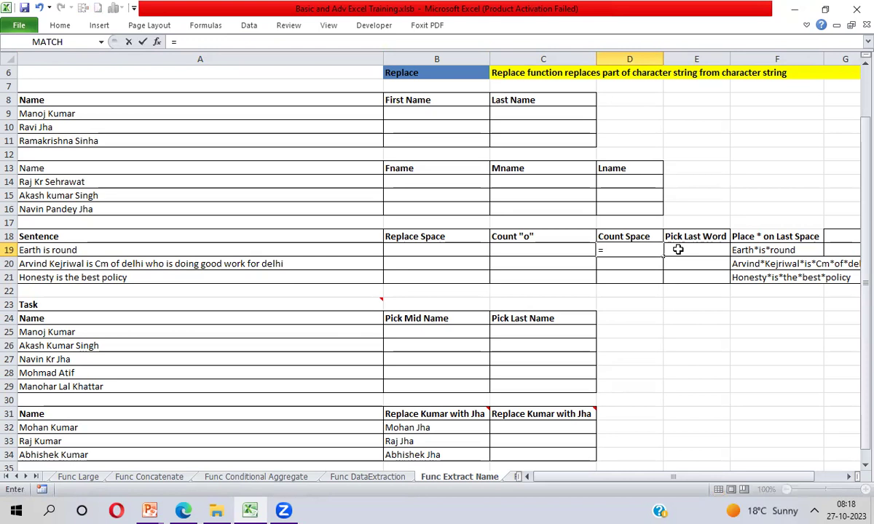
text(len)
key(Tab)
key(Left)
key(Left)
key(Left)
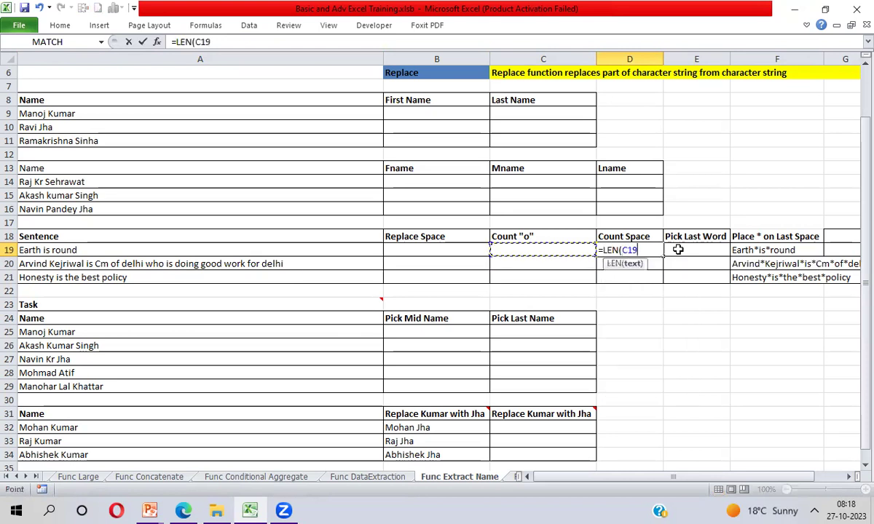
text())
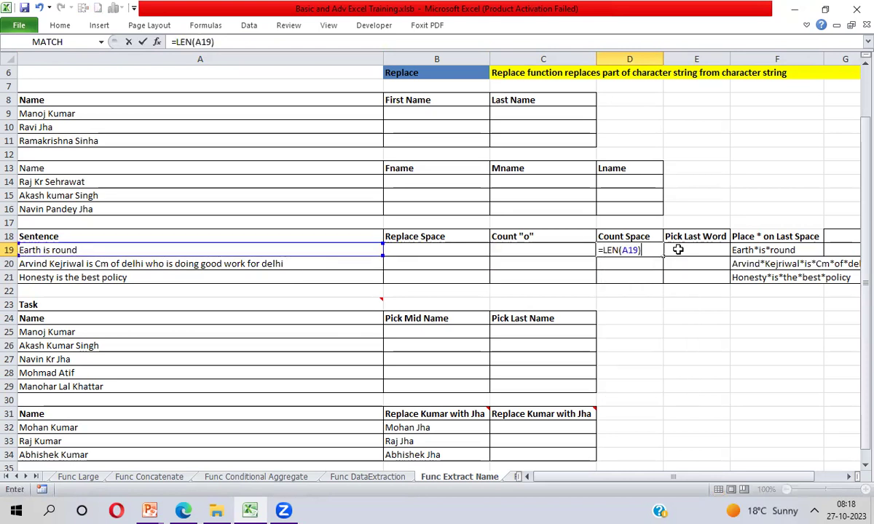
text(-len(su)
key(Tab)
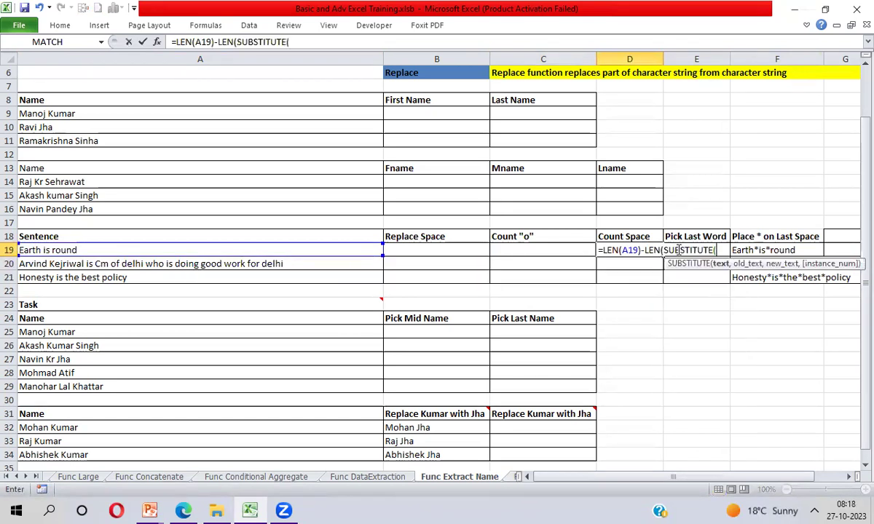
click(183, 253)
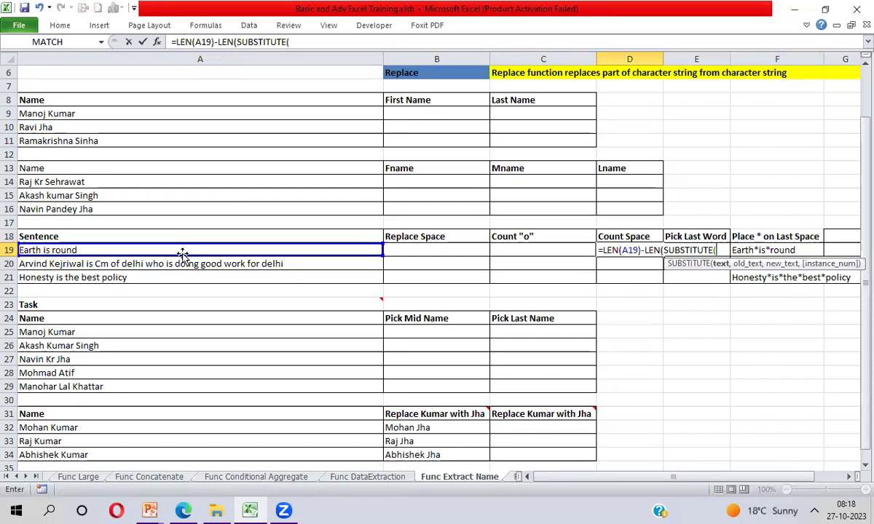
click(121, 251)
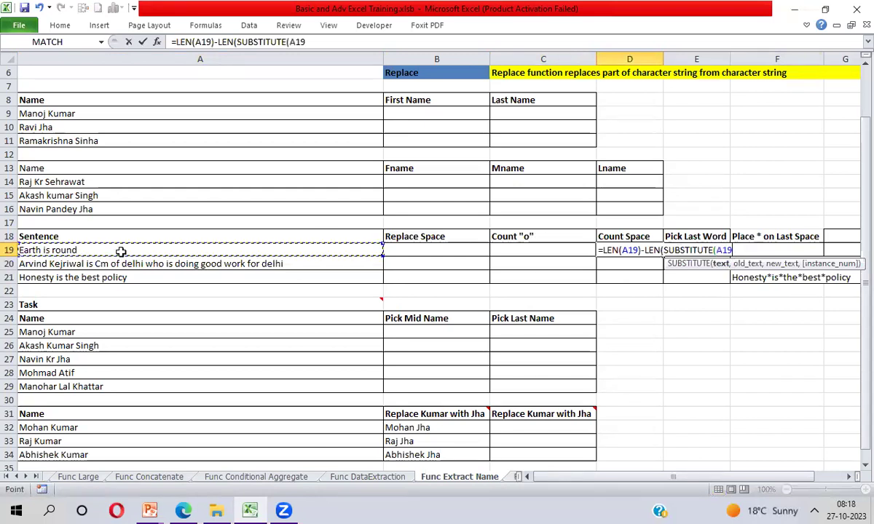
text(," ",)
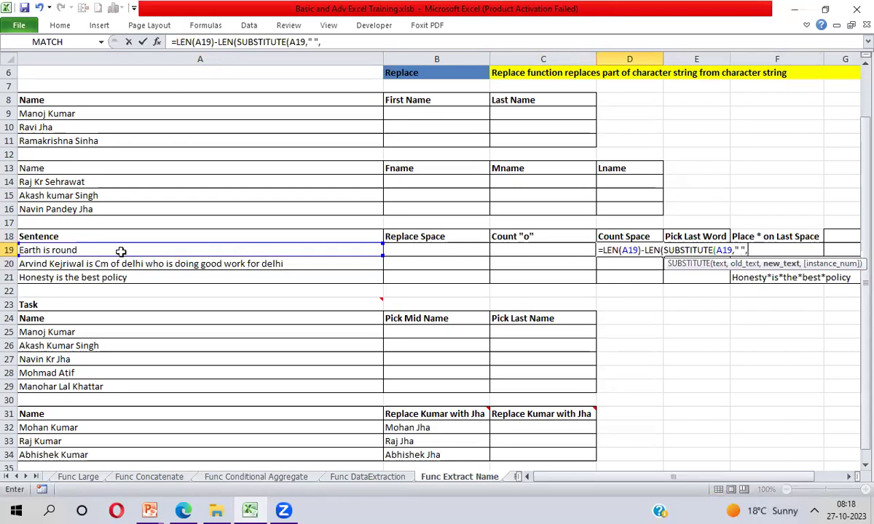
text(""))
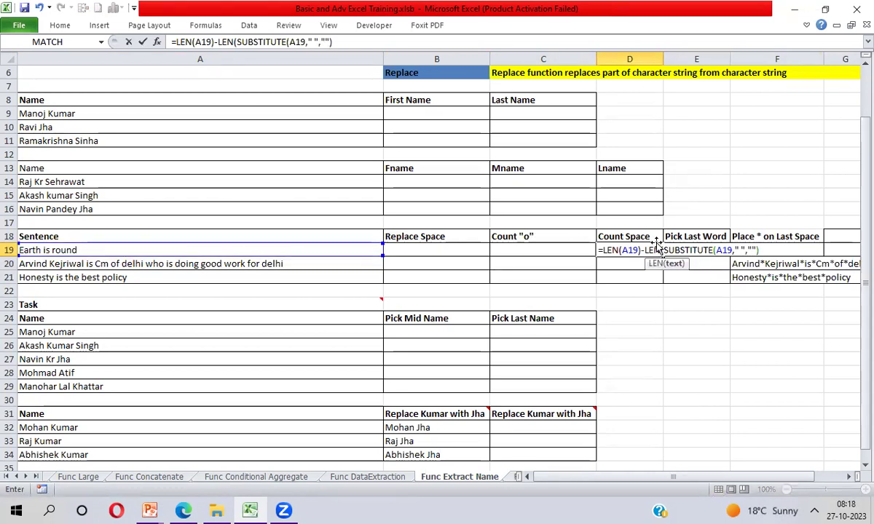
drag(639, 250, 604, 253)
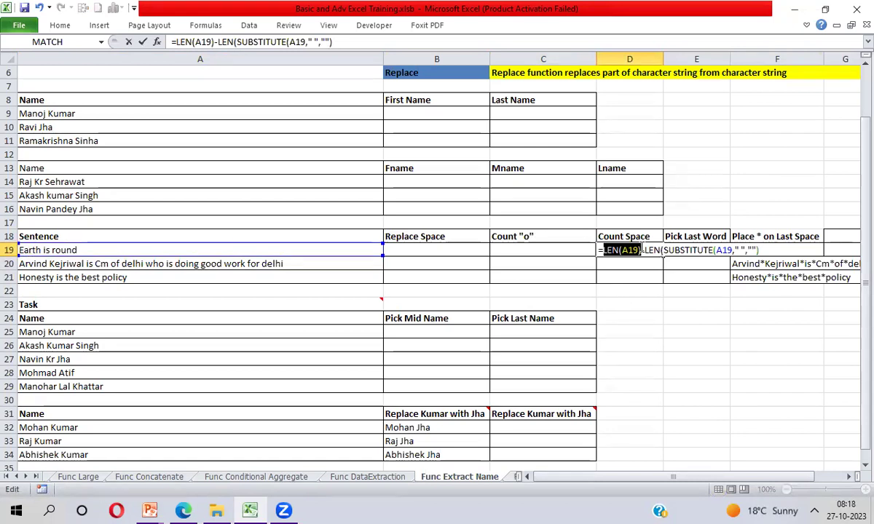
drag(645, 249, 760, 249)
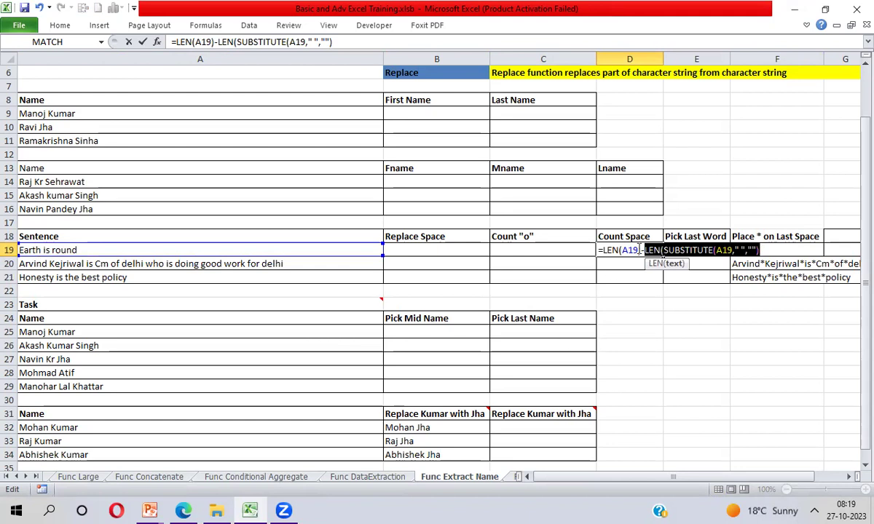
drag(639, 250, 759, 250)
key(Return)
key(Return)
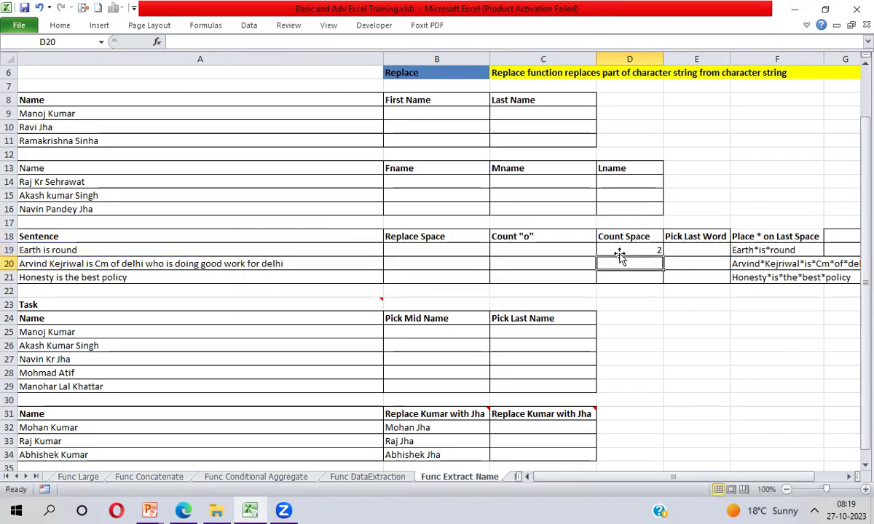
- Fill the space-counting formula from D19 down through D21
click(619, 252)
key(shift+Down)
key(shift+Down)
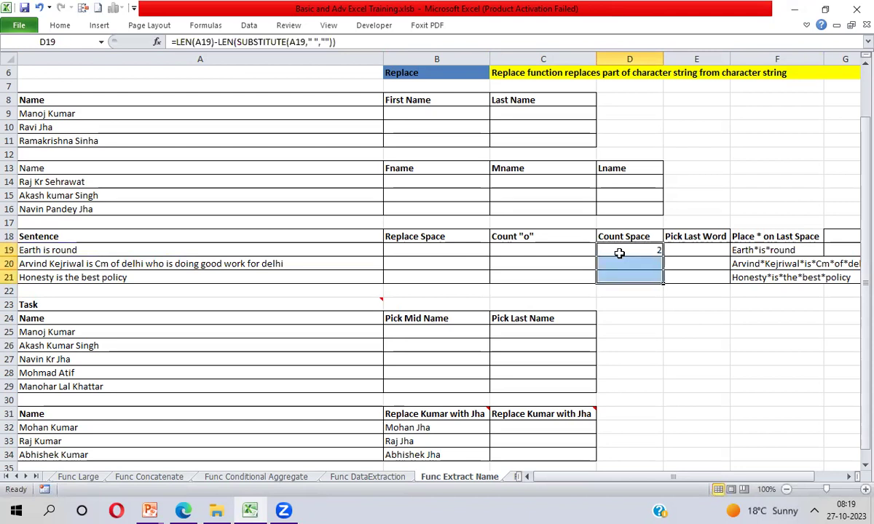
key(ctrl+d)
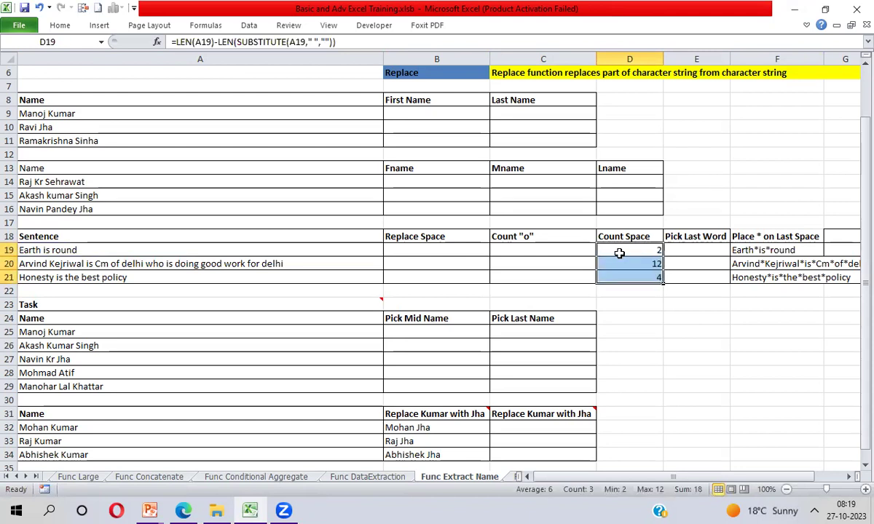
key(Up)
key(Down)
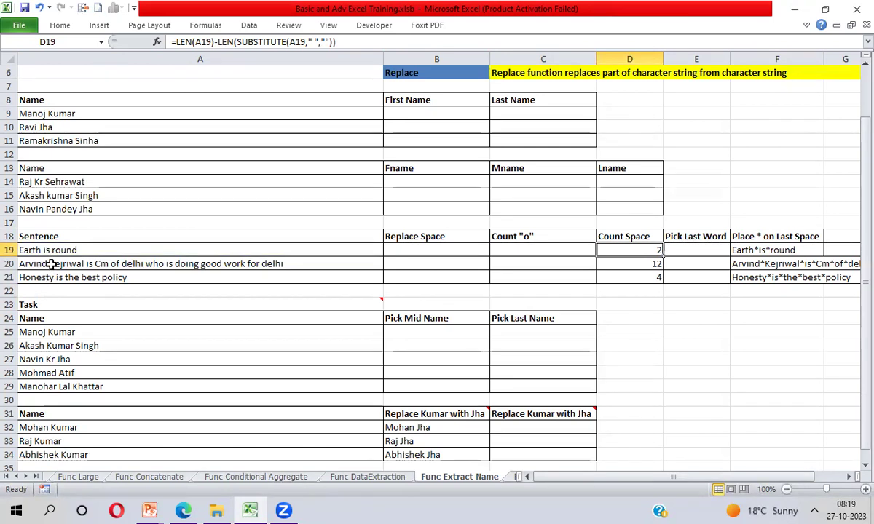
- Add the instance number 2 to the SUBSTITUTE formula in F19, making it =SUBSTITUTE(A19," ","*",2)
click(751, 250)
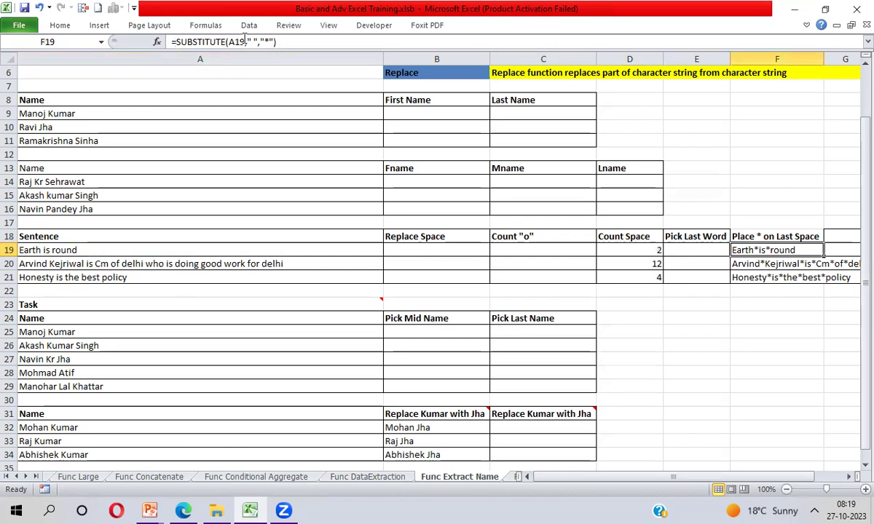
click(284, 41)
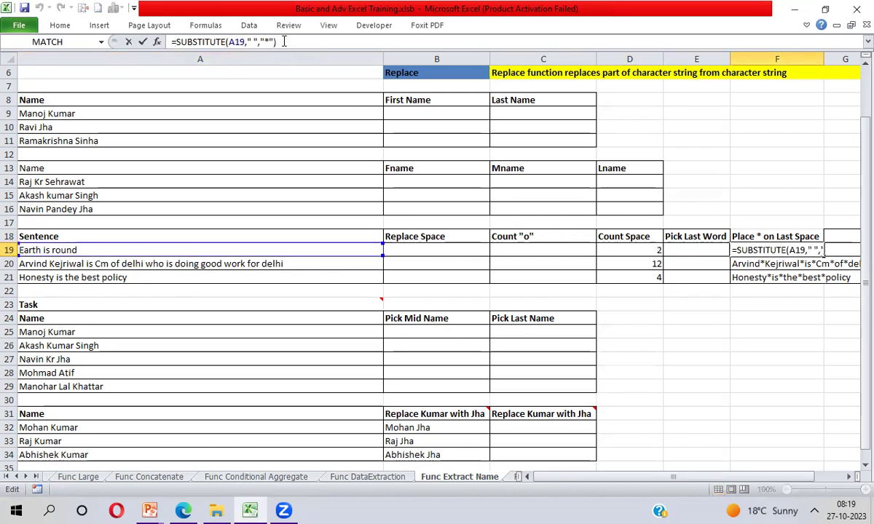
key(BackSpace)
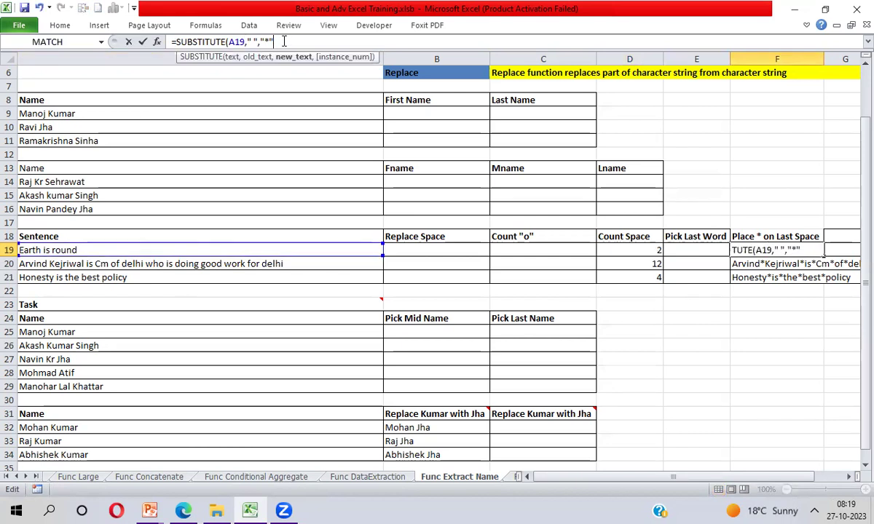
text(,)
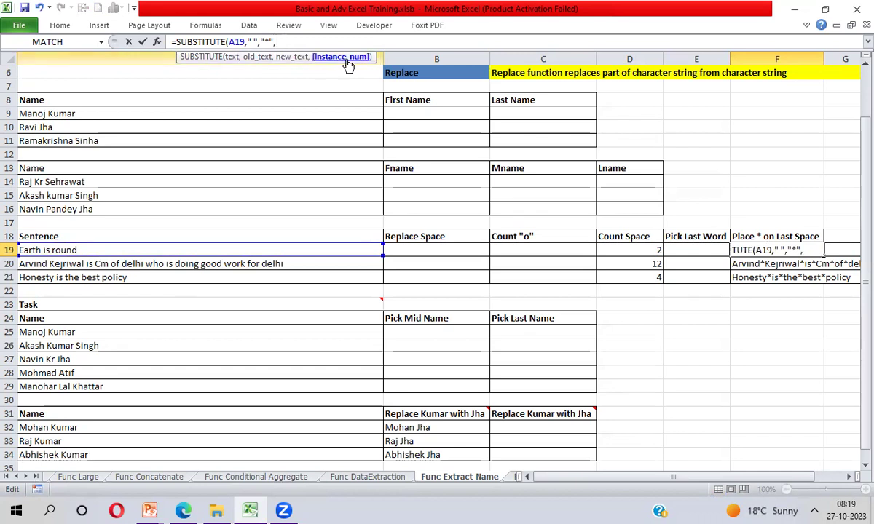
text(2)
key(Return)
key(Up)
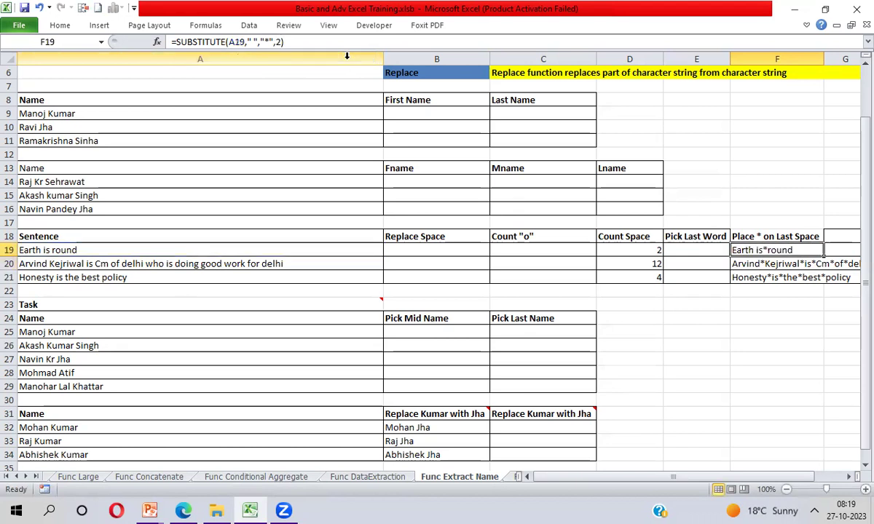
- Fill the SUBSTITUTE formula with instance number 2 from F19 down through F21
key(shift+Down)
key(shift+Down)
key(shift+Down)
key(shift+Up)
key(ctrl+d)
key(Down)
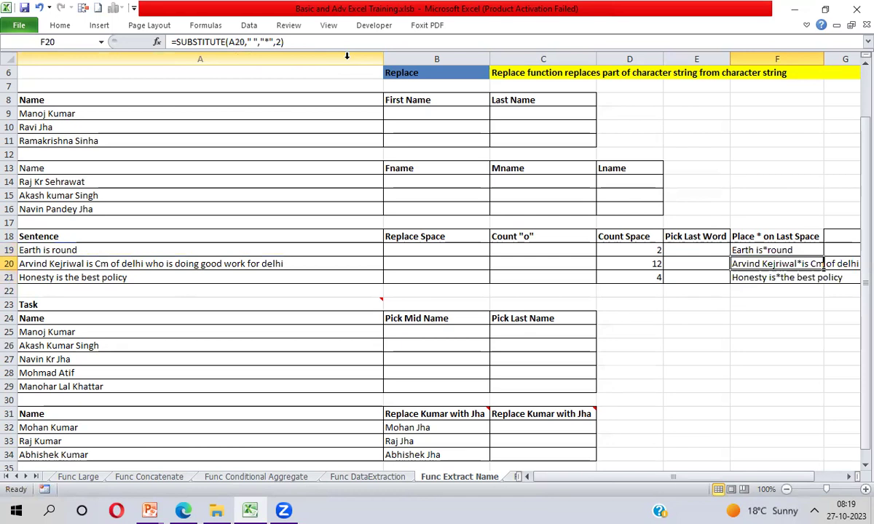
- Examine the asterisk positions in F19:F21 and compare the space counts in D19:D21 with the sentences in A19:A21
key(Right)
key(Right)
key(Left)
key(Left)
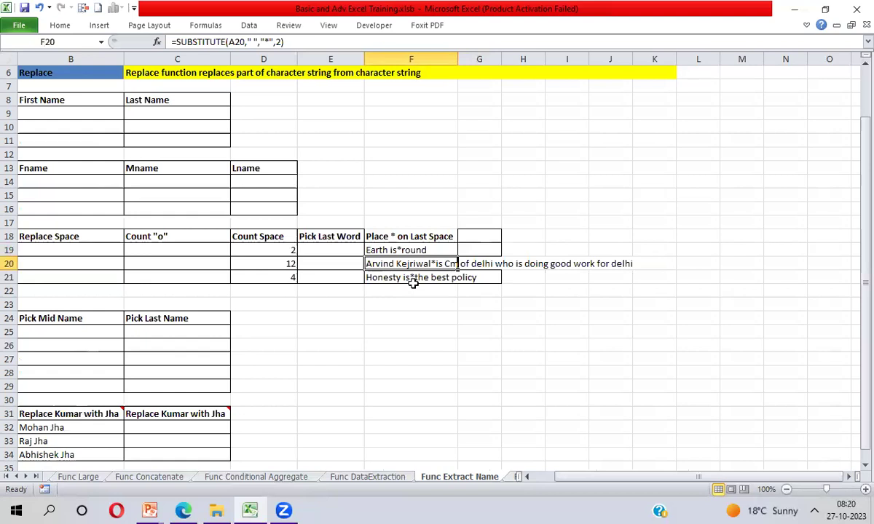
click(391, 250)
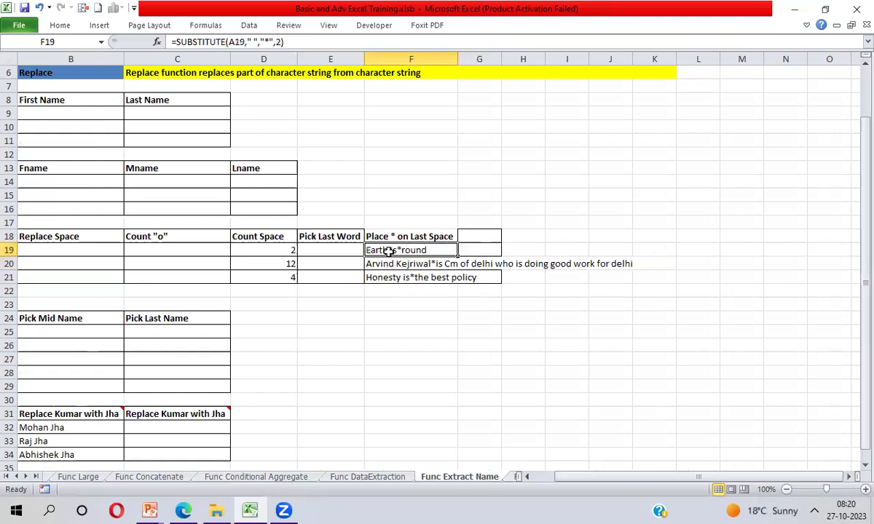
click(269, 251)
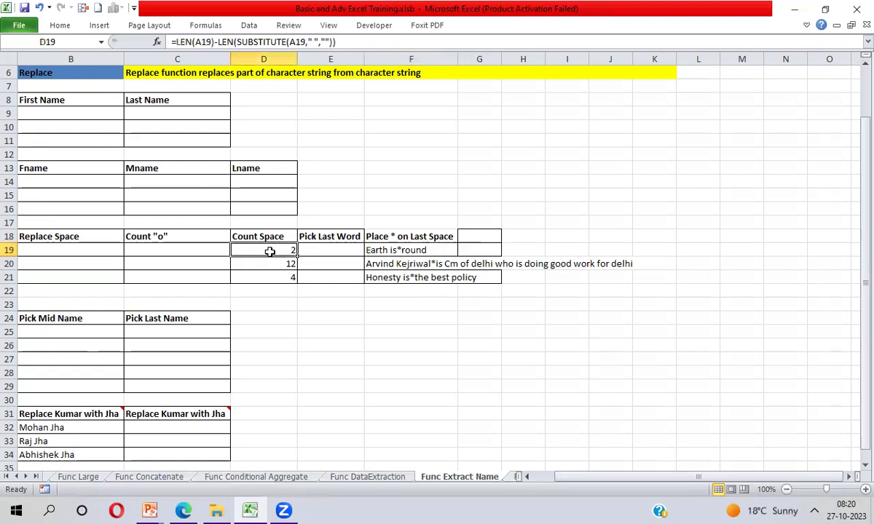
key(Left)
key(Left)
key(Left)
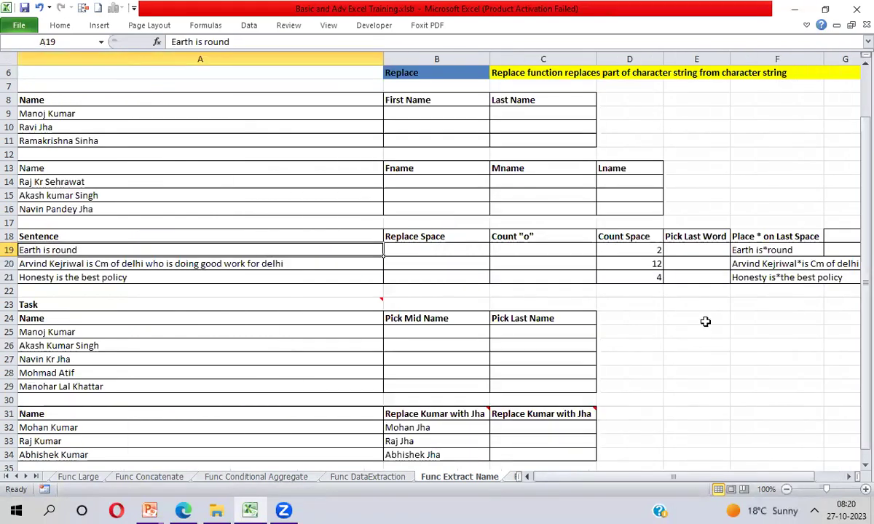
click(654, 263)
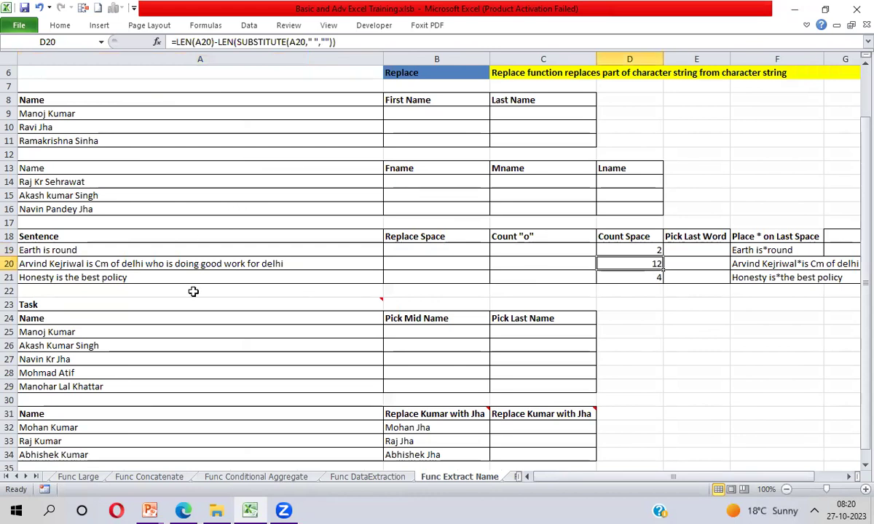
click(198, 265)
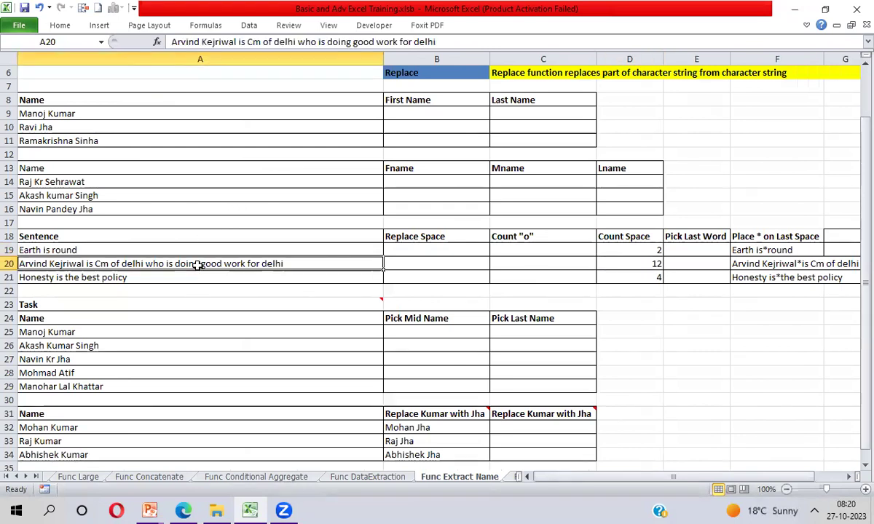
click(648, 277)
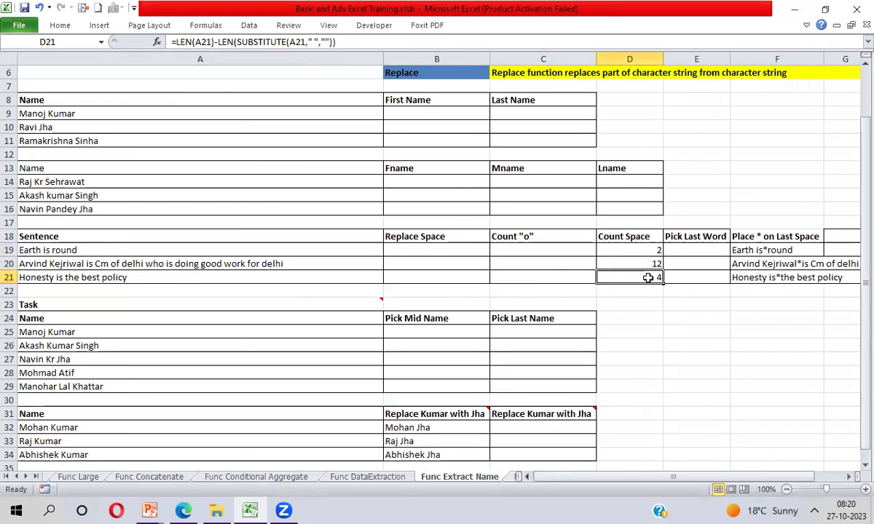
click(104, 277)
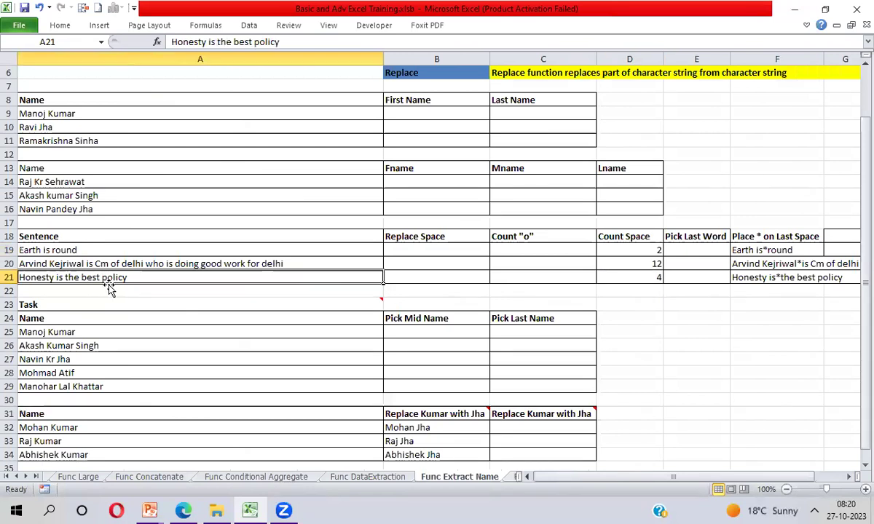
click(637, 250)
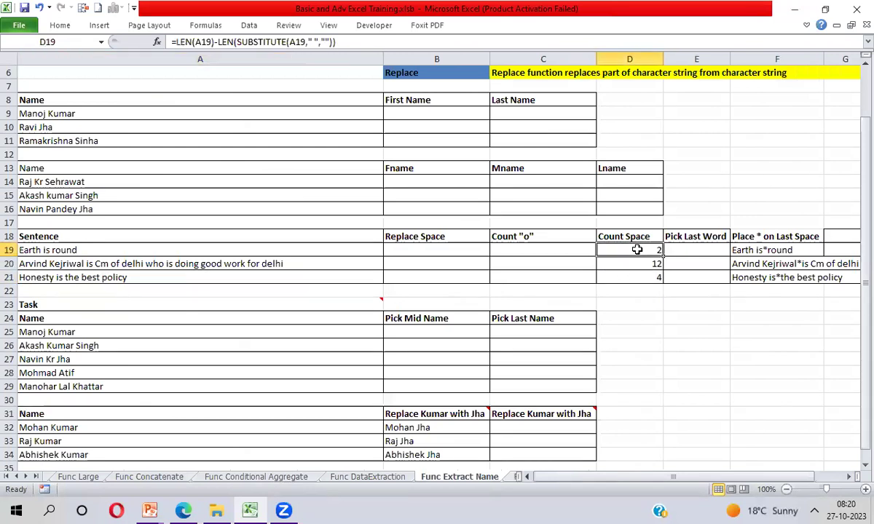
- Replace the fixed instance number in F19's SUBSTITUTE formula with a reference to the space count in D19
click(777, 250)
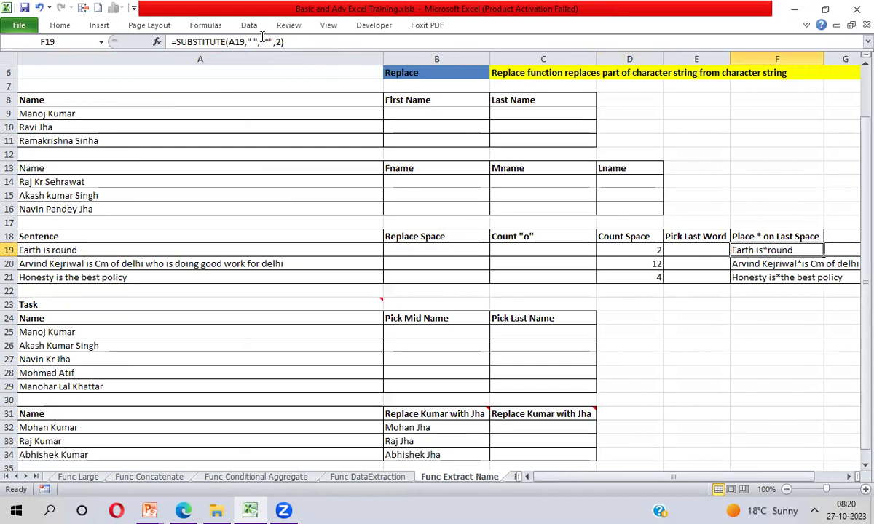
click(284, 42)
key(BackSpace)
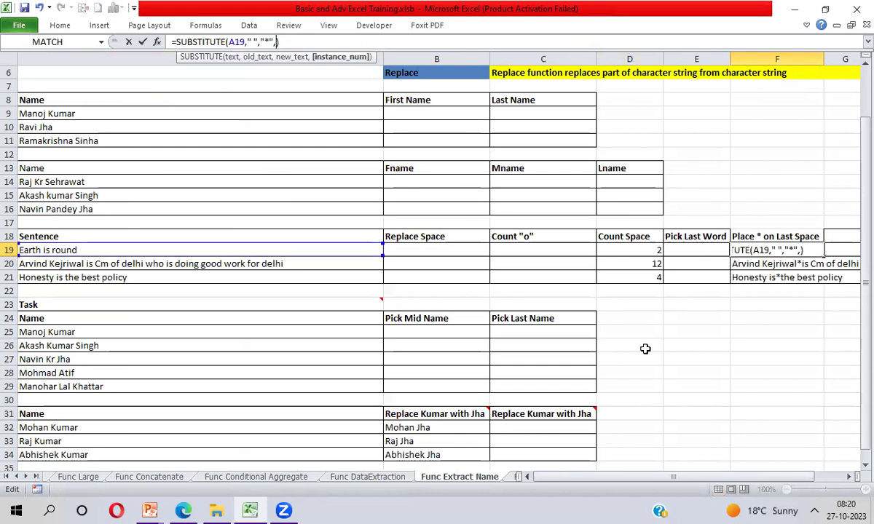
click(637, 249)
key(Return)
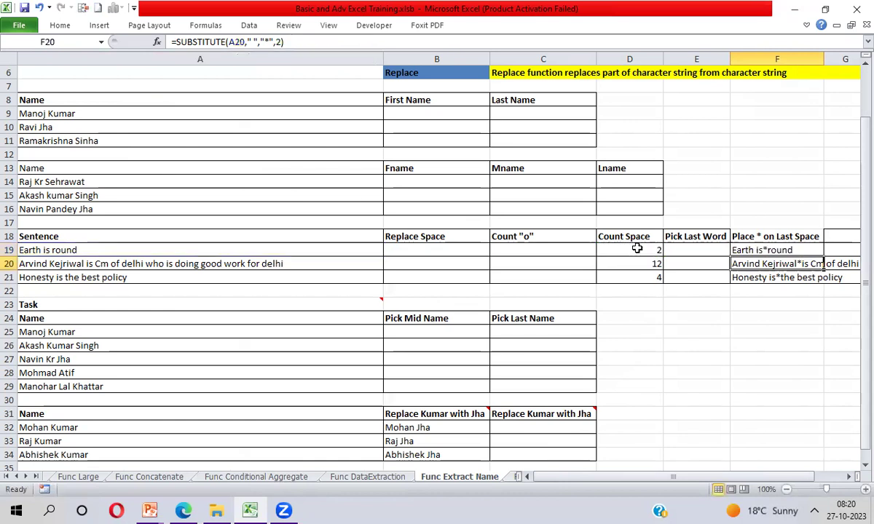
- Fill the SUBSTITUTE formula that references the space count from F19 down through F21
key(Up)
key(shift+Down)
key(shift+Down)
key(ctrl+d)
key(Right)
key(Right)
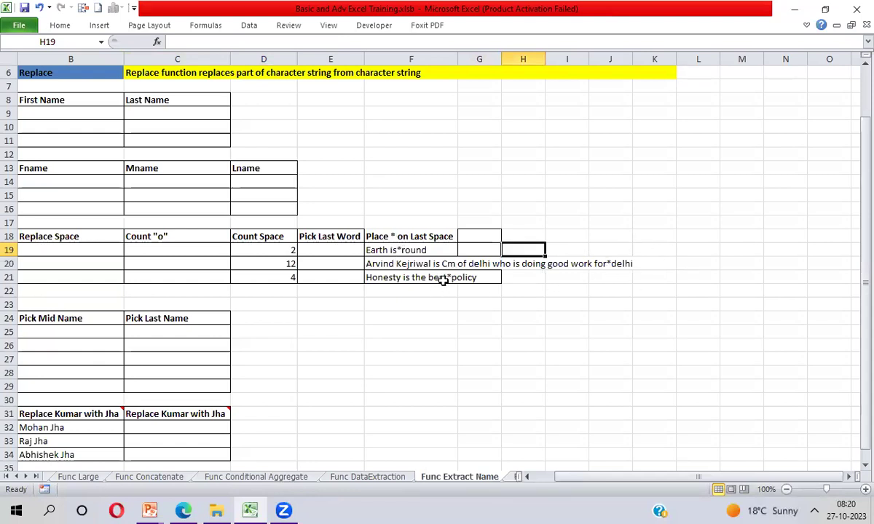
- In F19's SUBSTITUTE formula, replace the D19 instance number with LEN(A19)
click(412, 250)
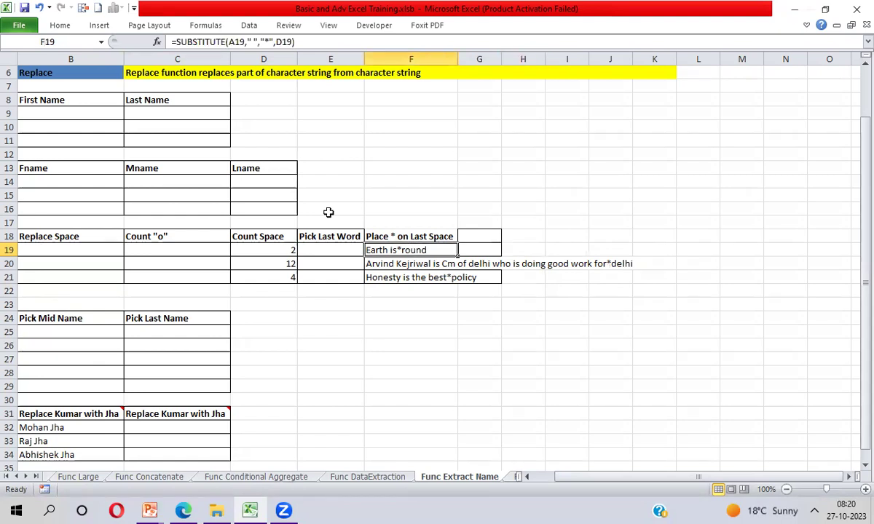
click(278, 42)
double_click(281, 41)
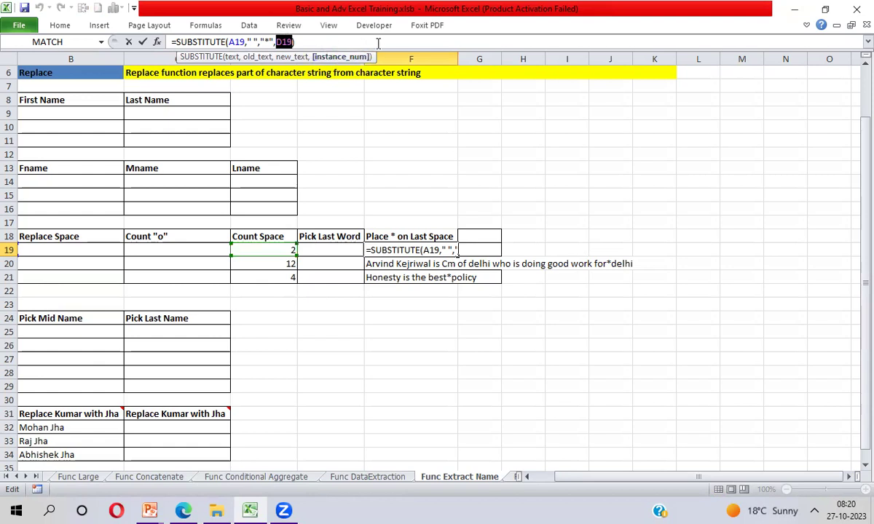
key(BackSpace)
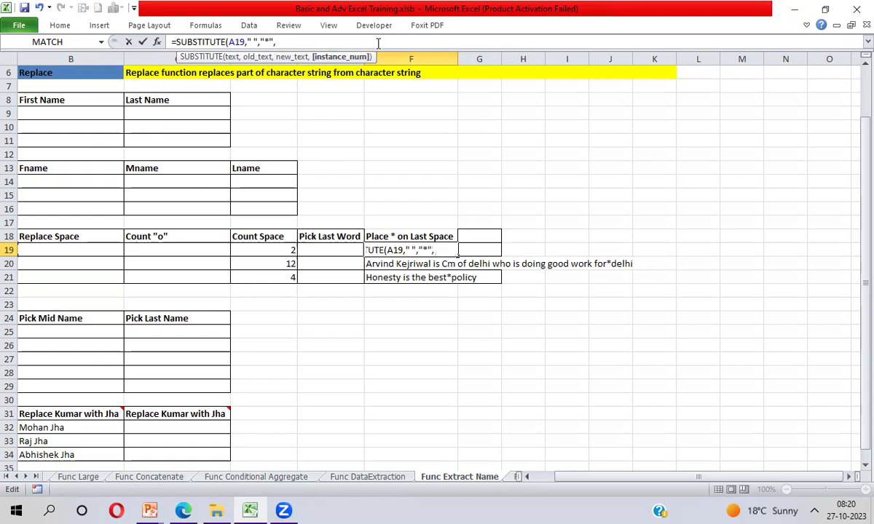
text(LEN()
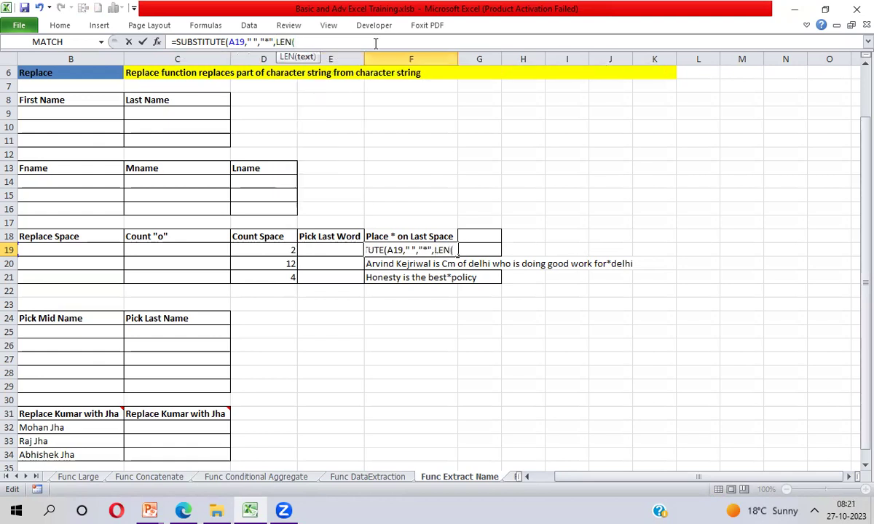
click(78, 248)
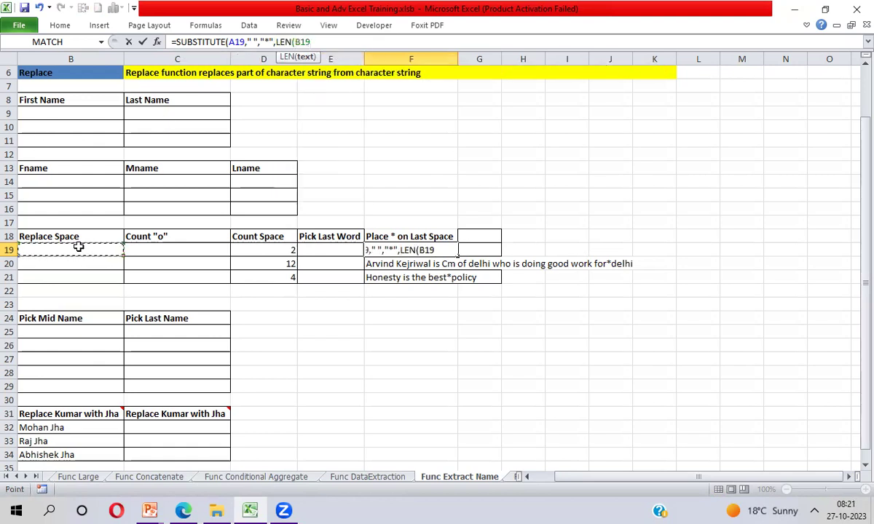
key(Left)
text())
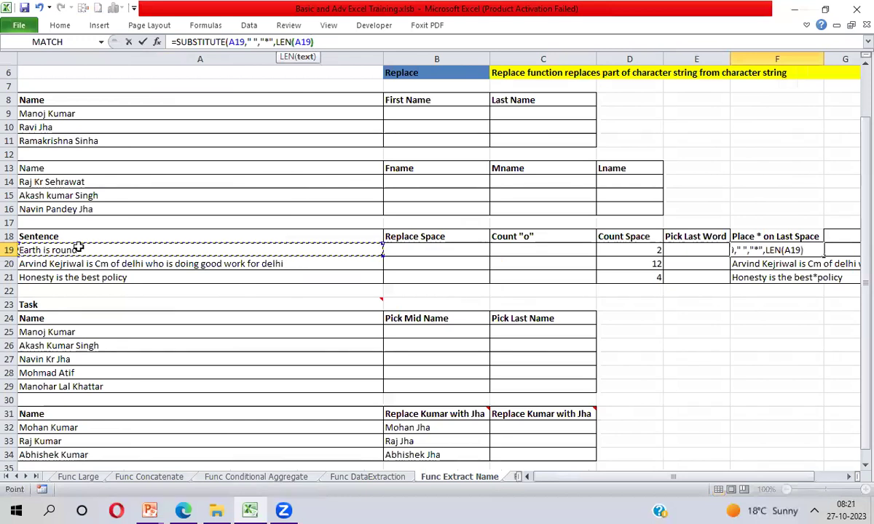
- Complete F19's instance number by subtracting LEN(SUBSTITUTE(A19," ","")), and accept the proposed closing-parenthesis correction
text(-len()
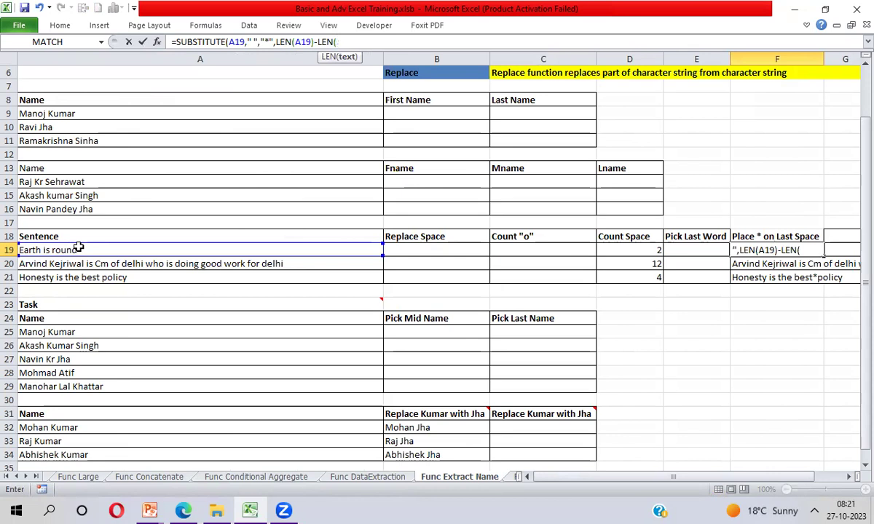
text(sub)
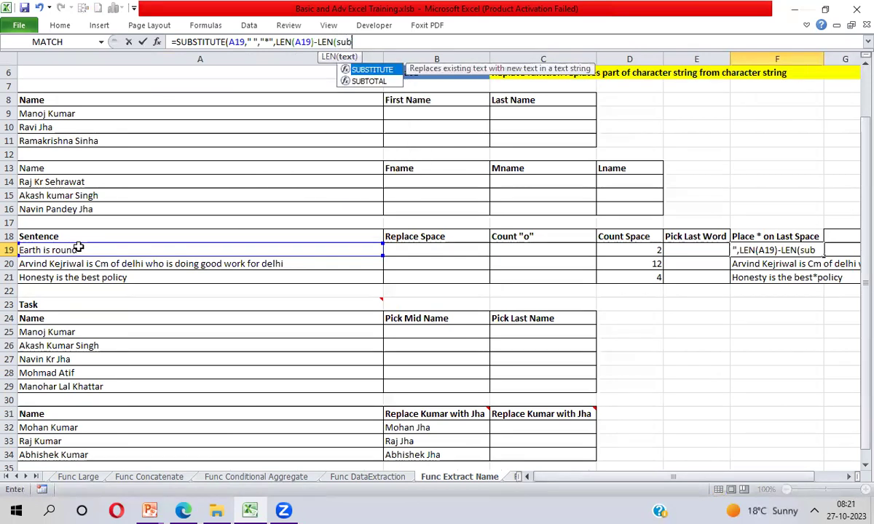
key(Tab)
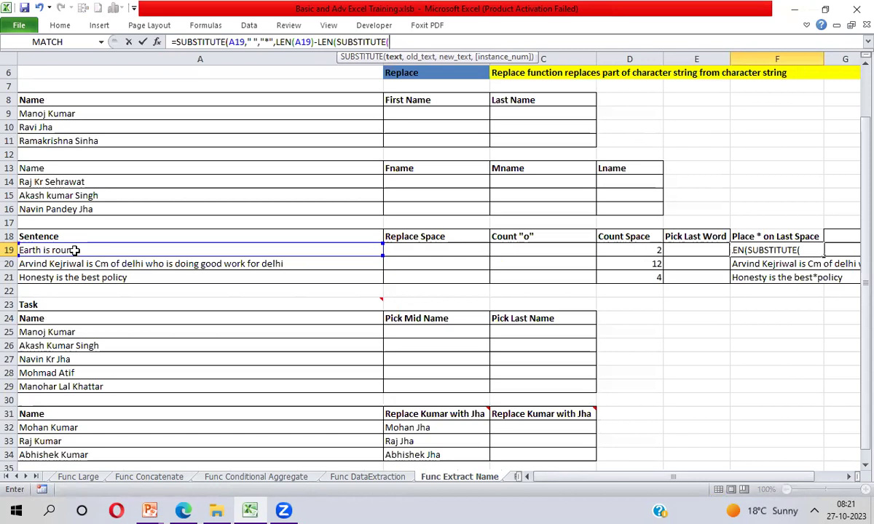
click(74, 250)
text(,)
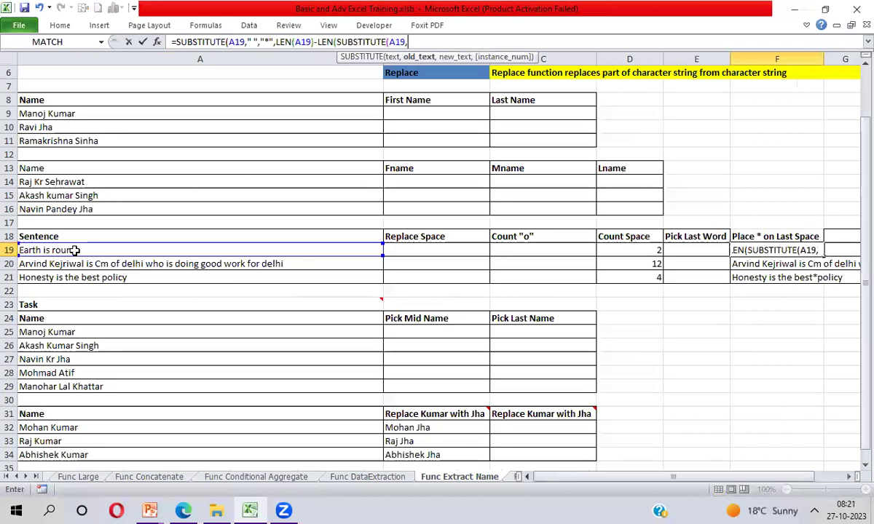
text(" ")
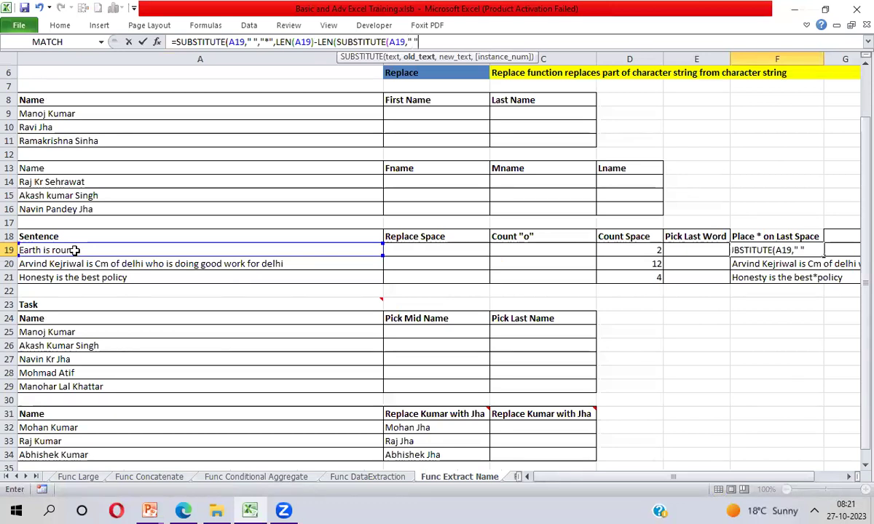
text(,"")))
key(Return)
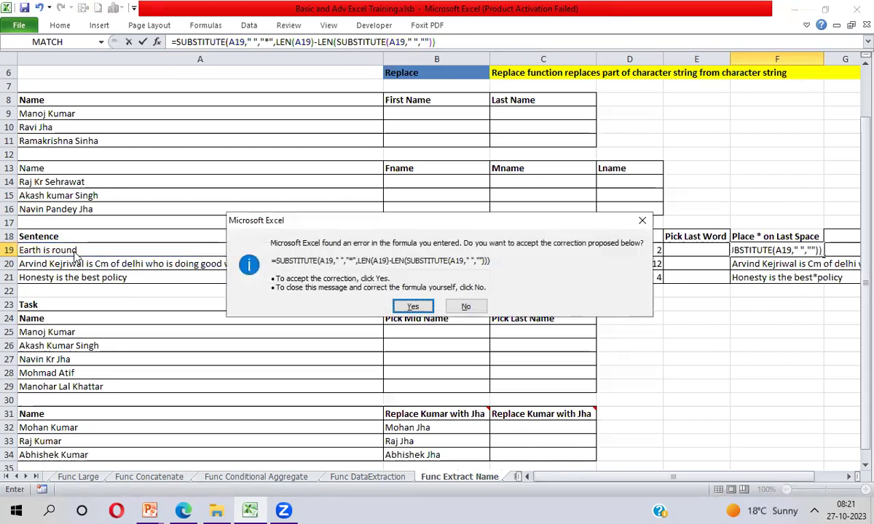
key(Return)
key(Up)
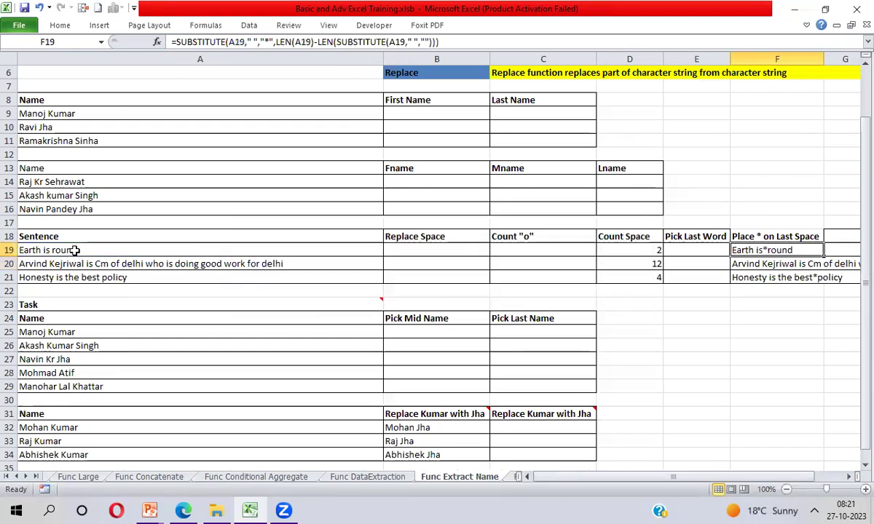
- Fill the nested SUBSTITUTE formula that calculates its own space count from F19 down through F21
key(shift+Down)
key(shift+Down)
key(Right)
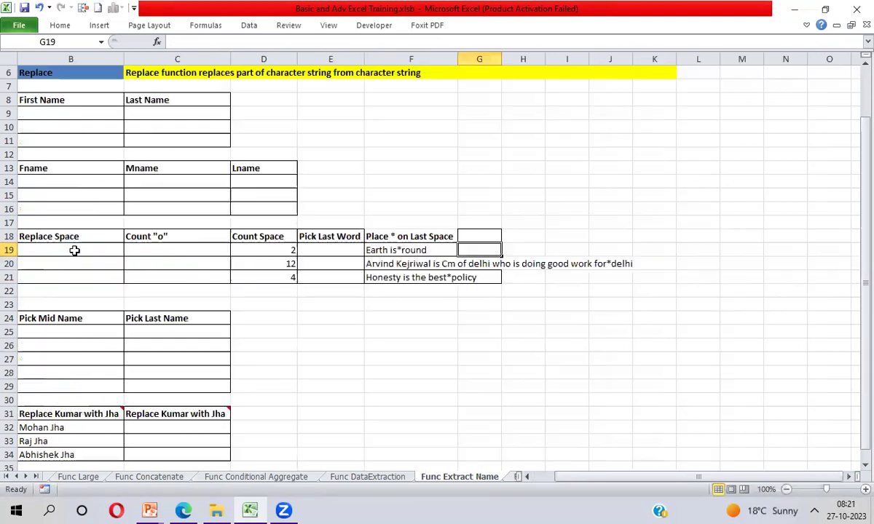
key(Left)
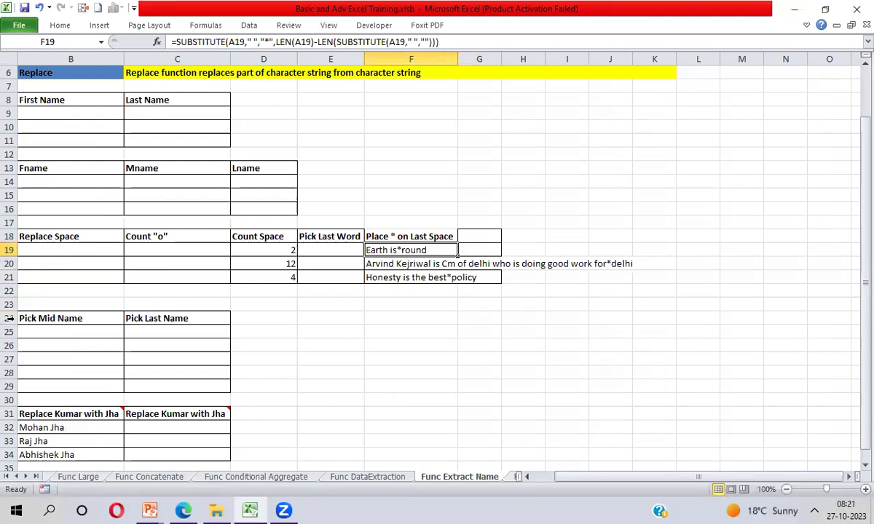
- Clear the helper space-count formulas from D19 through D21
click(282, 251)
key(shift+Down)
key(shift+Down)
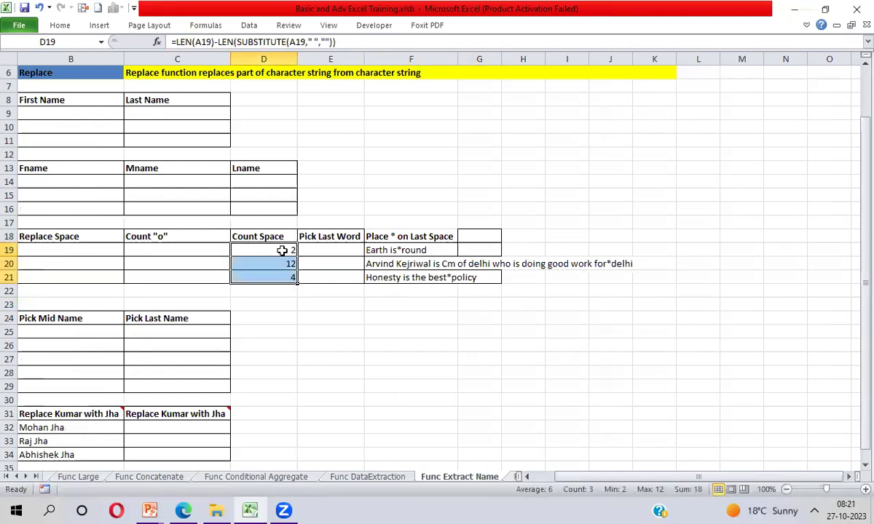
key(Delete)
key(Right)
key(Right)
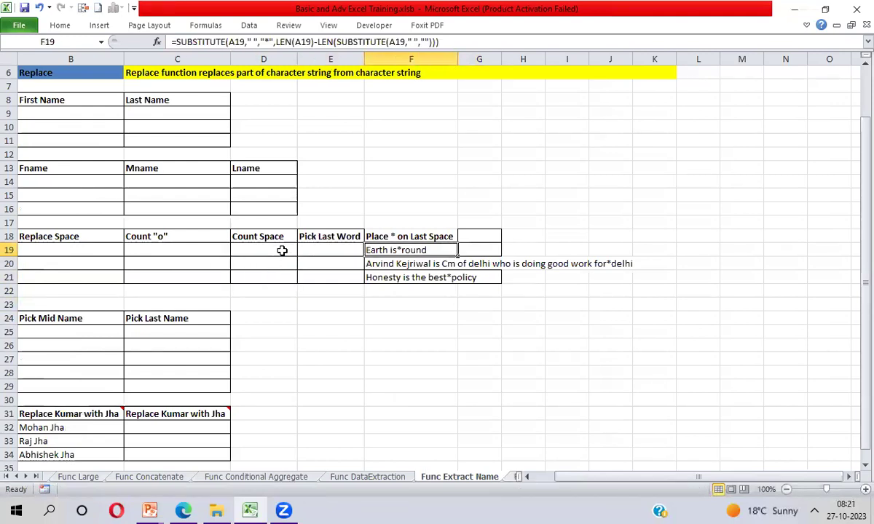
- Examine the LEN(A19)-LEN(SUBSTITUTE(A19," ","")) instance number inside F19's formula
drag(276, 41, 415, 41)
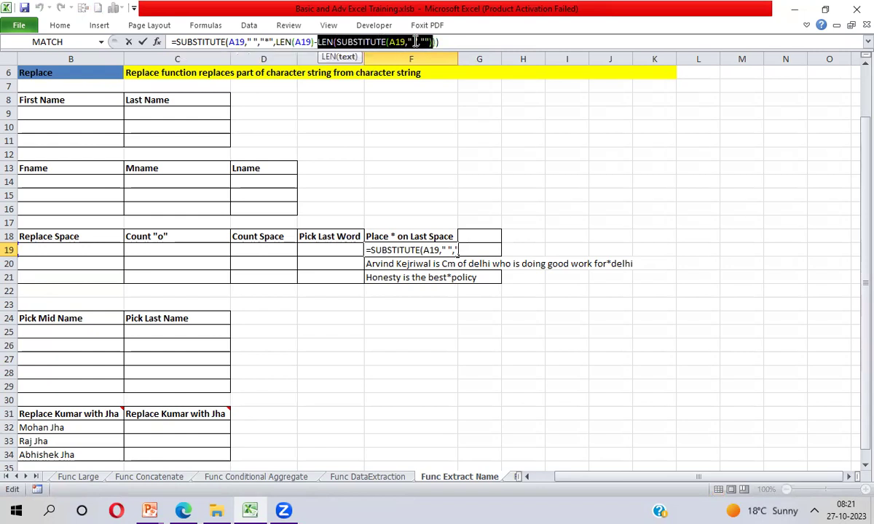
drag(274, 42, 434, 41)
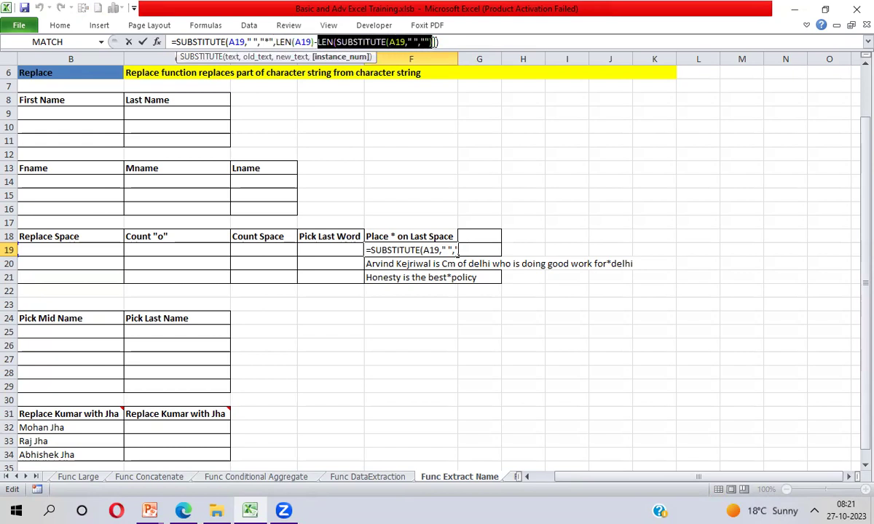
key(Return)
key(Up)
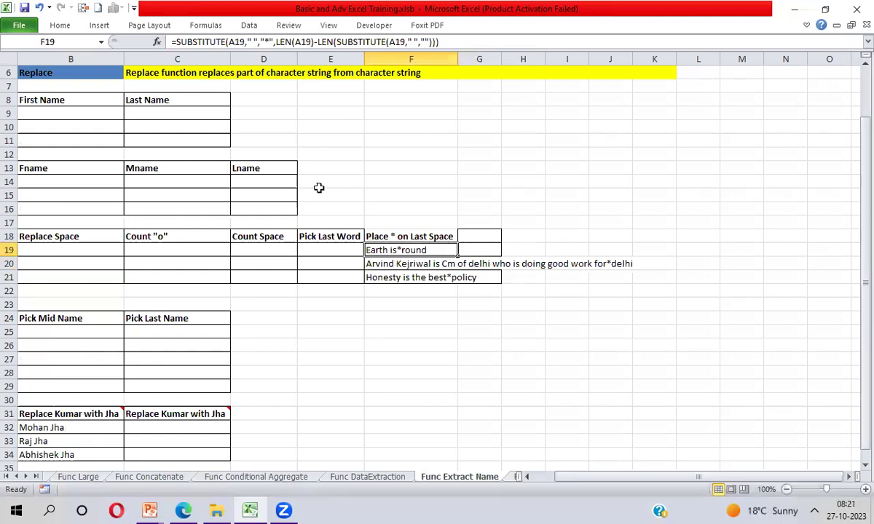
- In F19's SUBSTITUTE formula, replace the asterisk used as the new text with three hyphens, "---"
click(271, 41)
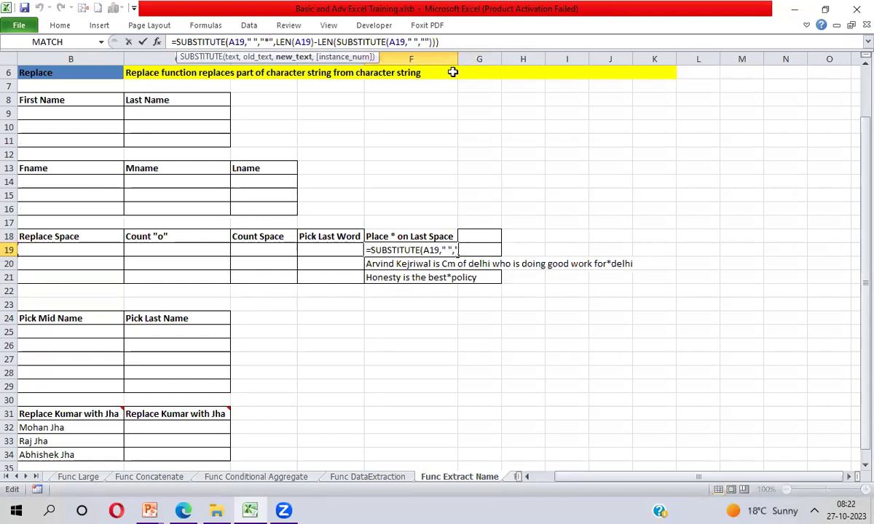
key(BackSpace)
text(---)
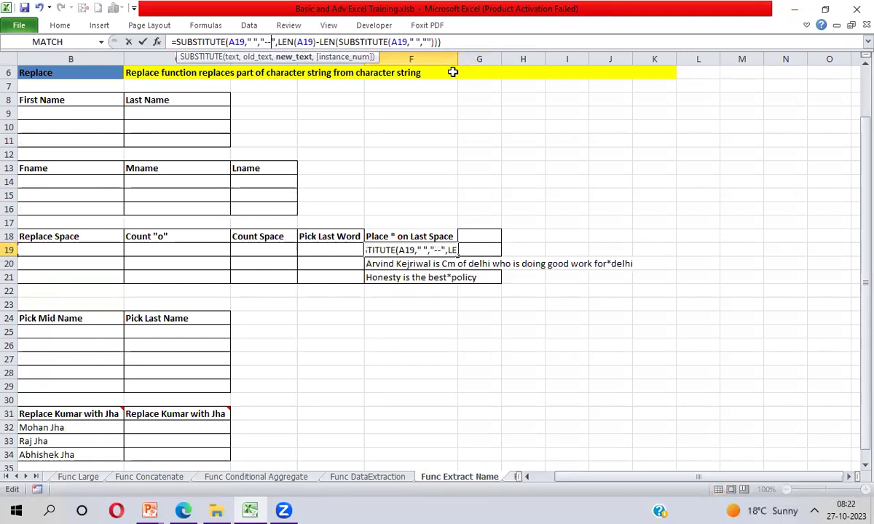
key(Return)
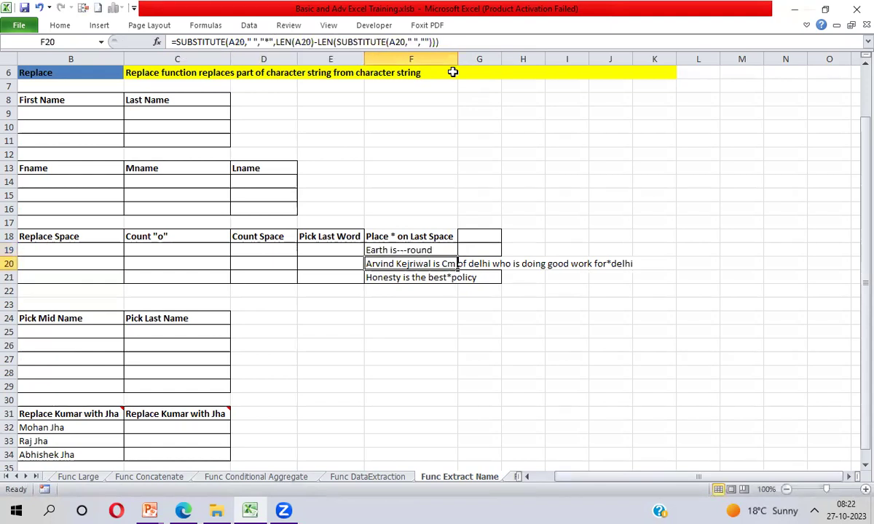
- Fill F19's formula with the "---" replacement text down through F21
key(Up)
key(shift+Down)
key(shift+Down)
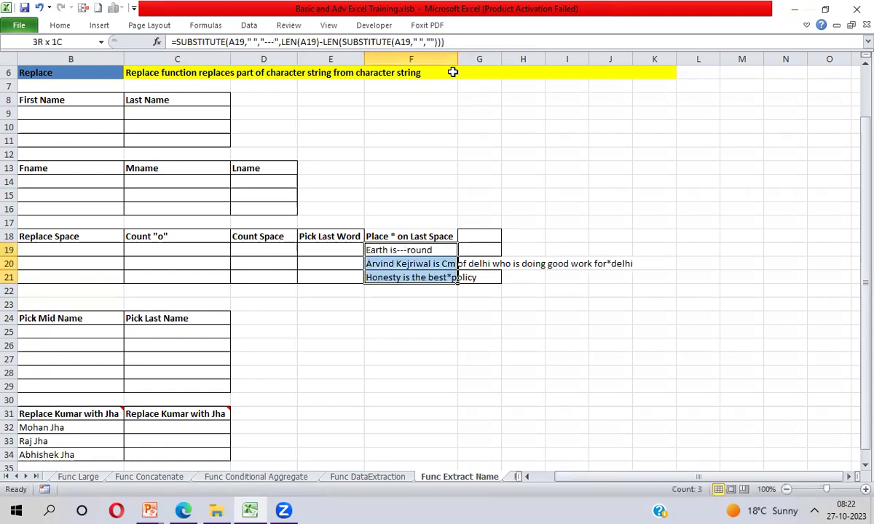
key(ctrl+d)
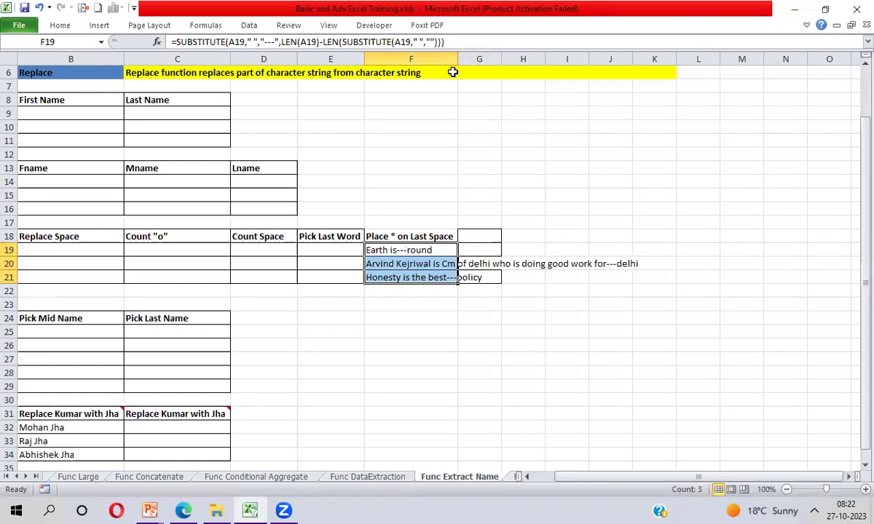
key(Up)
key(Down)
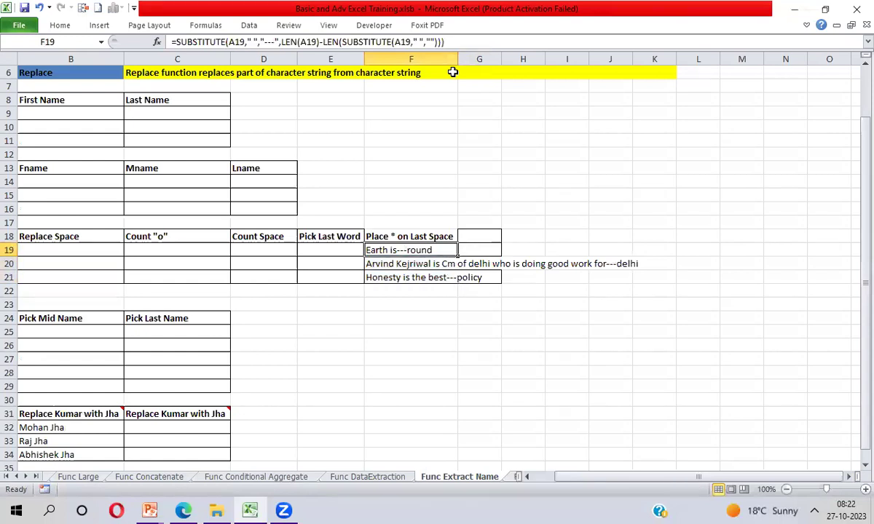